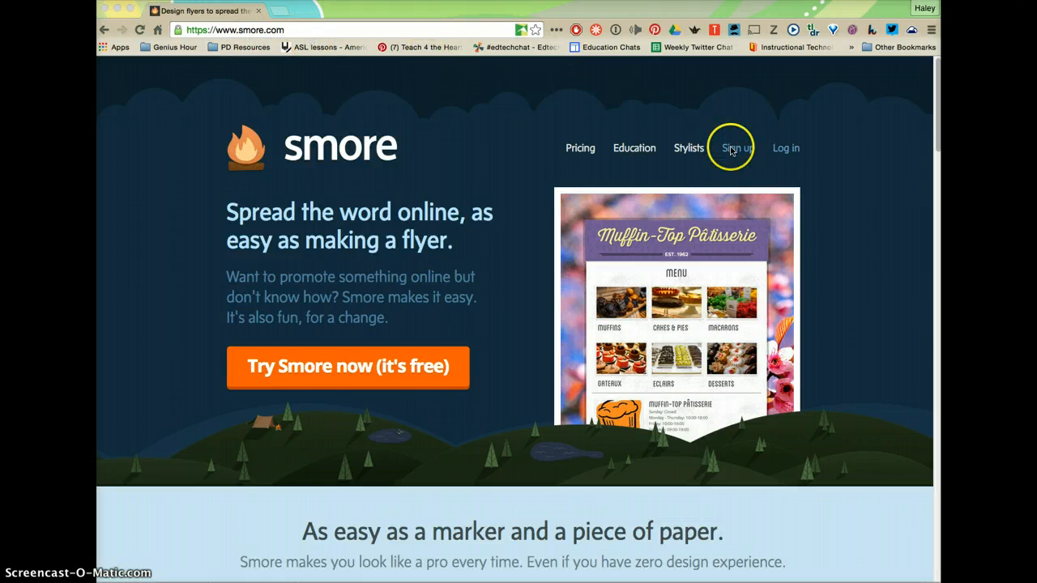
Step: Sign up for a free Smore account with the saved e-mail address, first and last name, and the account password
left_click(346, 367)
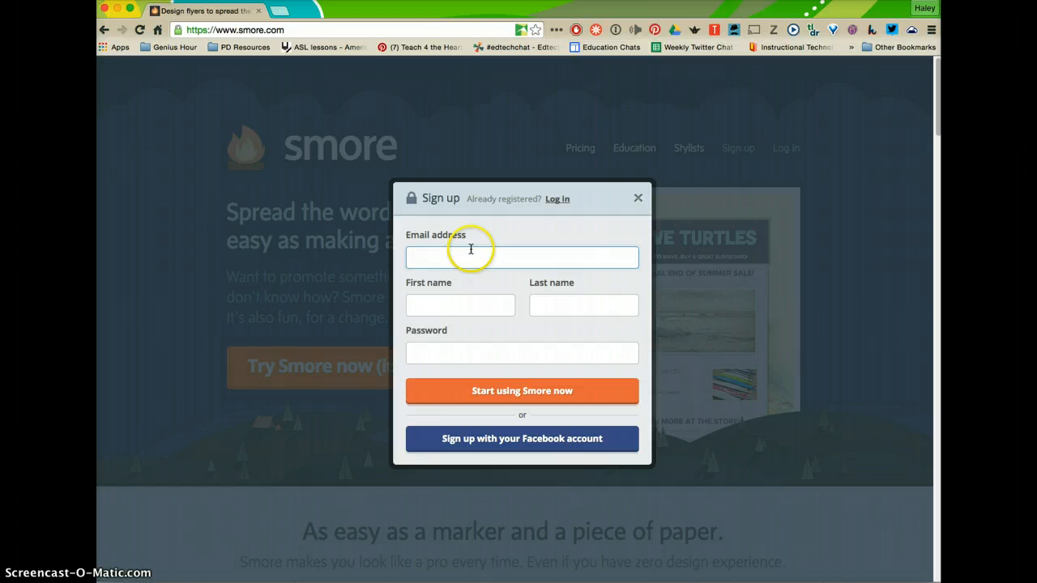
left_click(471, 251)
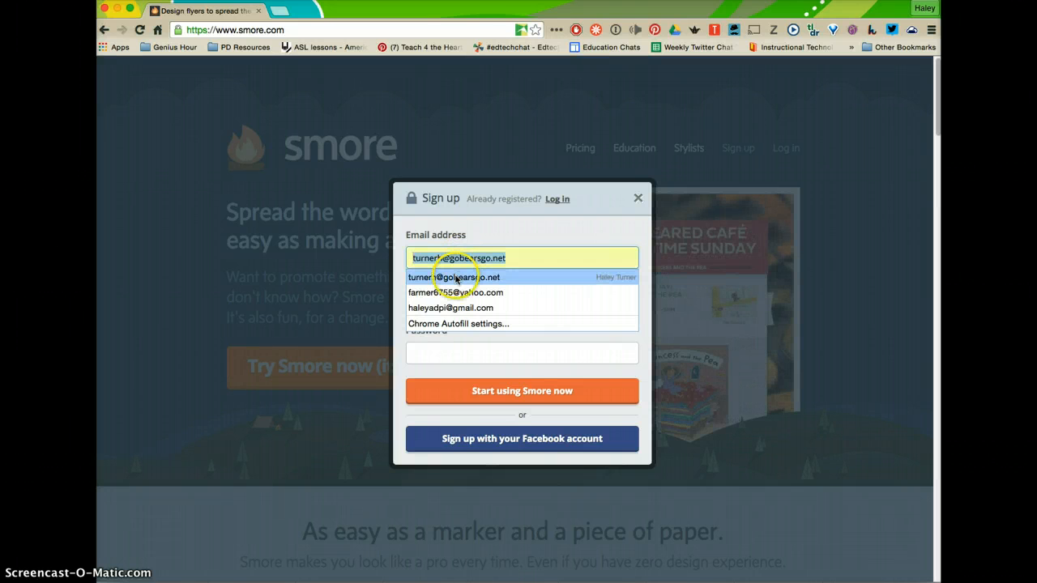
left_click(456, 278)
left_click(479, 361)
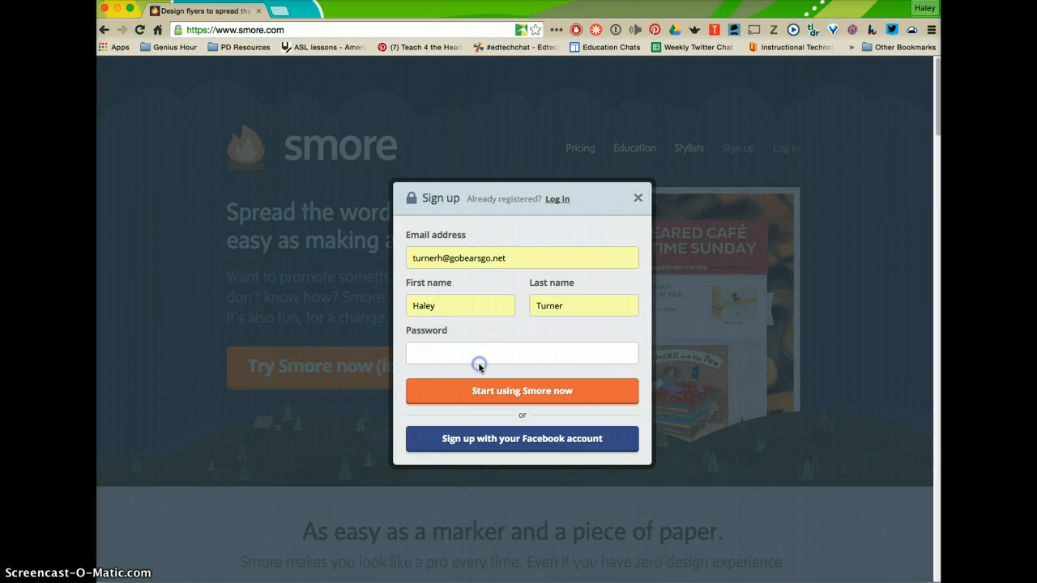
type("•••••")
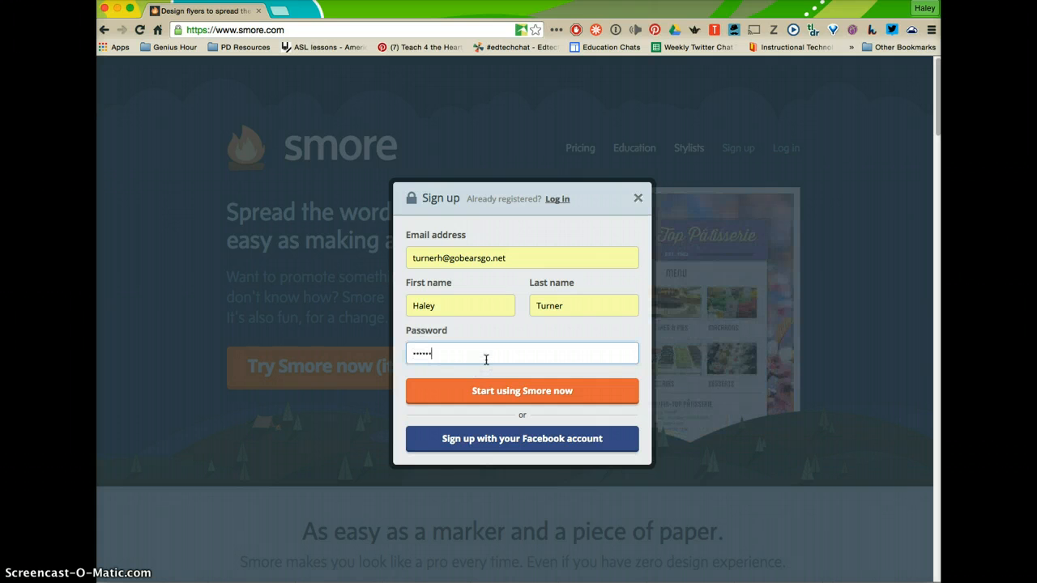
left_click(499, 391)
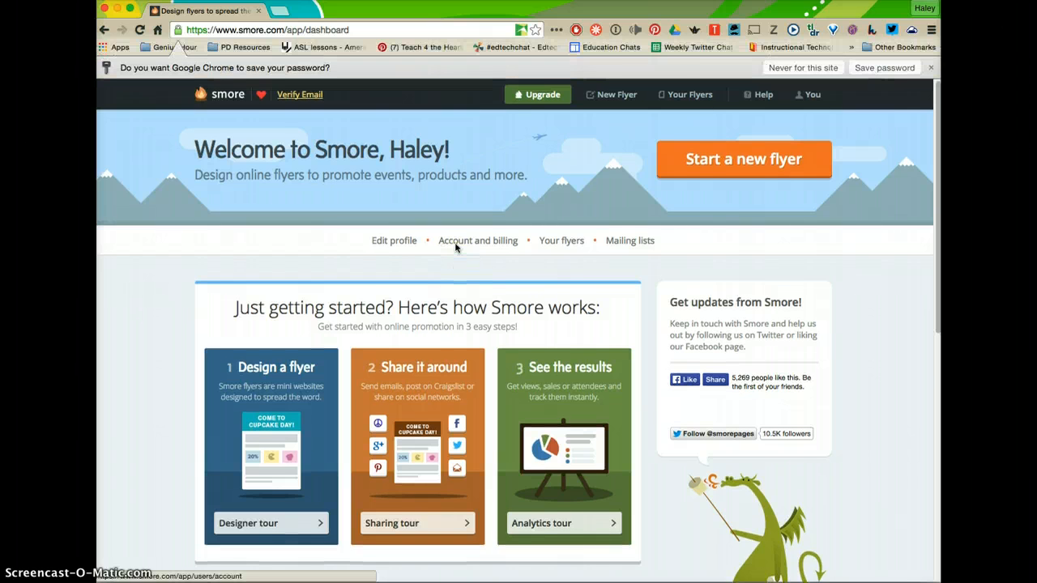
Step: Start a new flyer from the Class template and enter the teacher's class name as its title
left_click(734, 164)
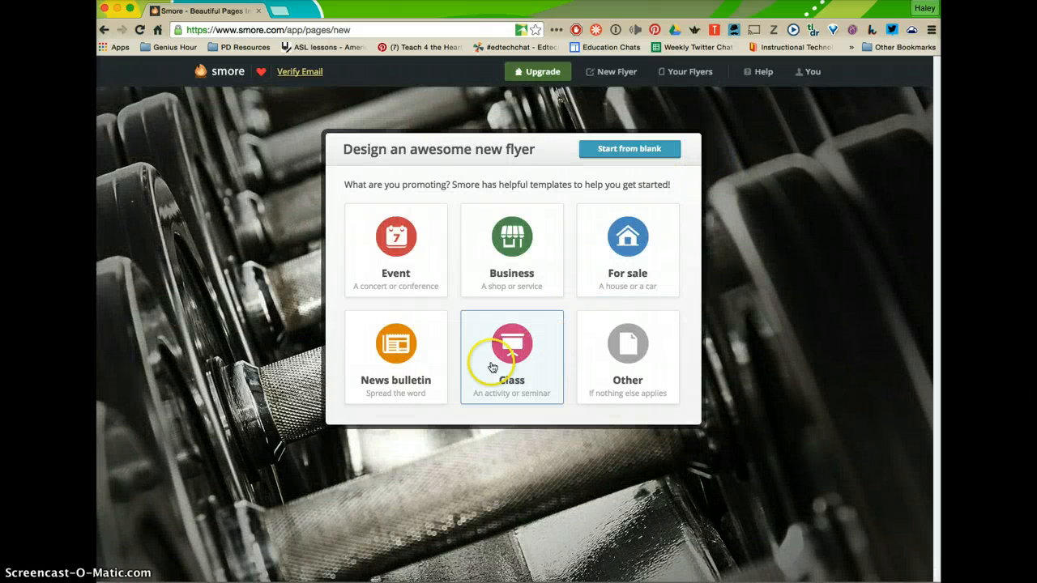
left_click(505, 359)
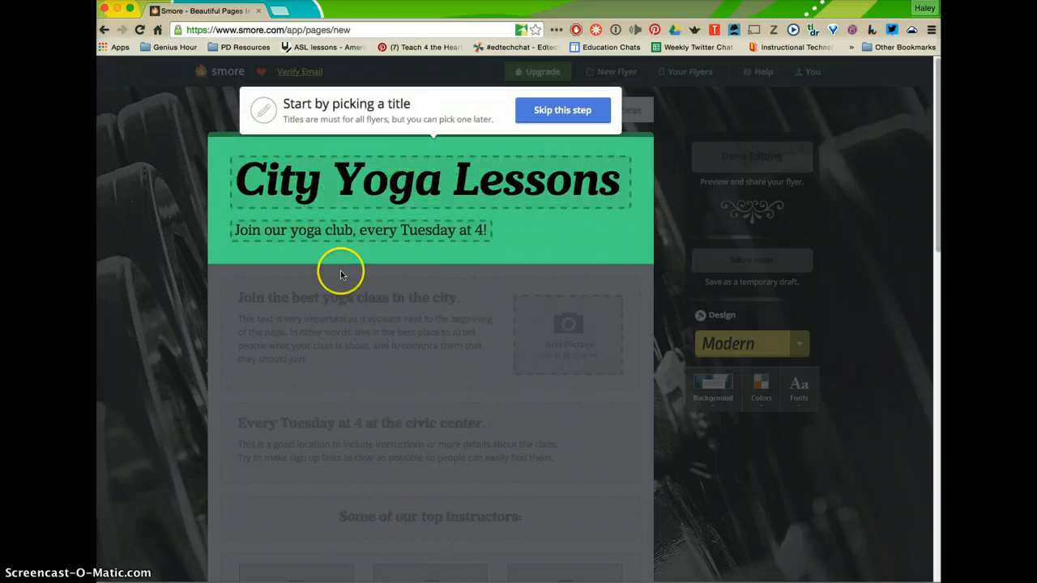
left_click(393, 180)
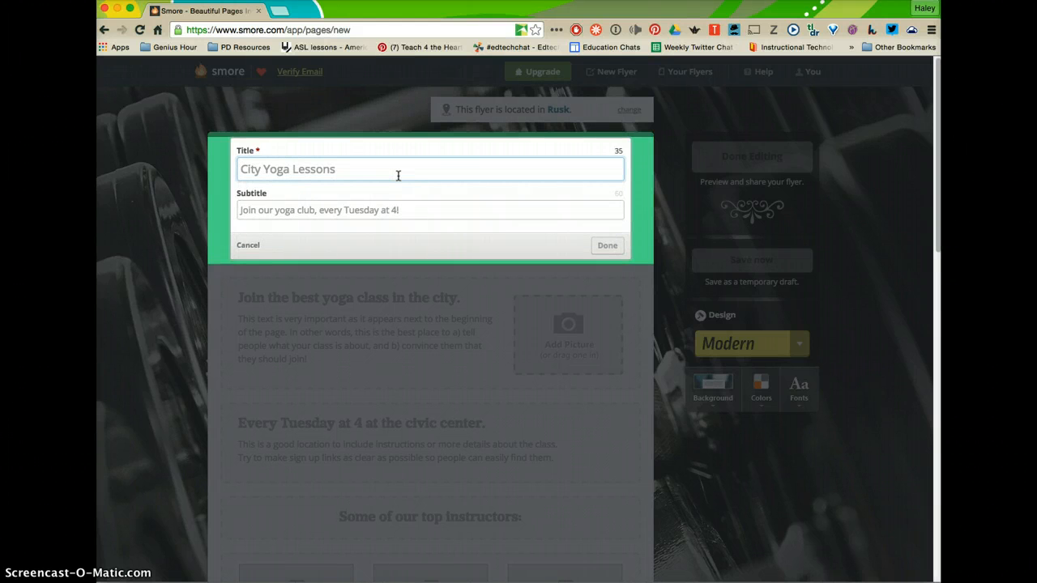
type("Mrs. Turner's Class")
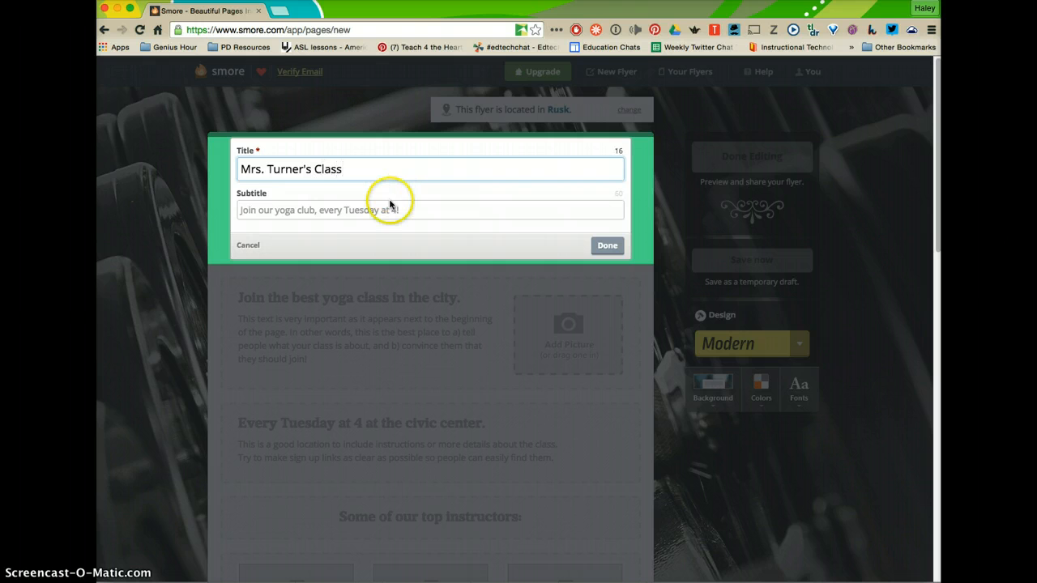
left_click(390, 206)
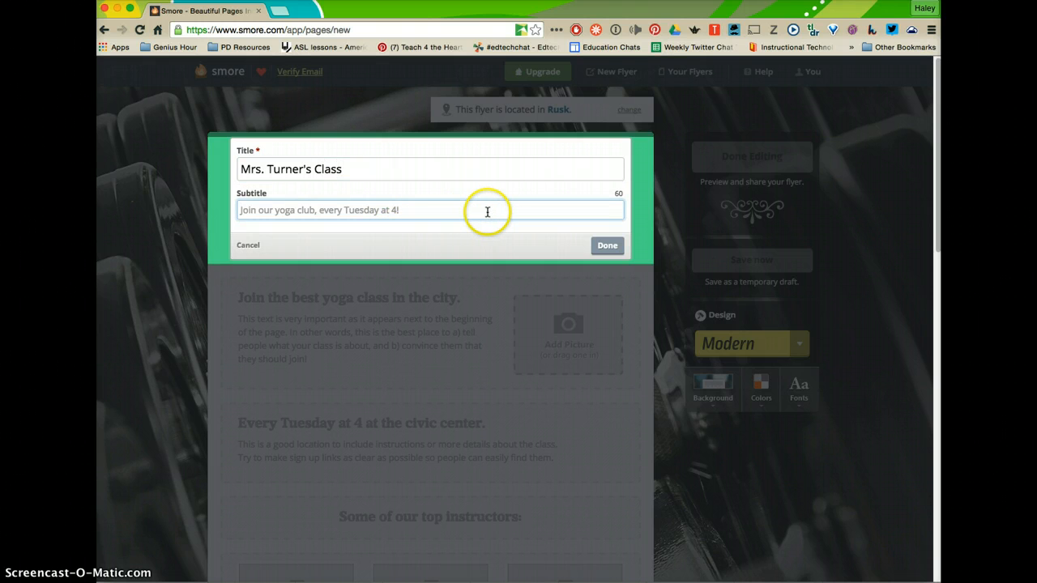
left_click(608, 245)
Step: Set the flyer's subtitle to "Welcome!"
left_click(467, 225)
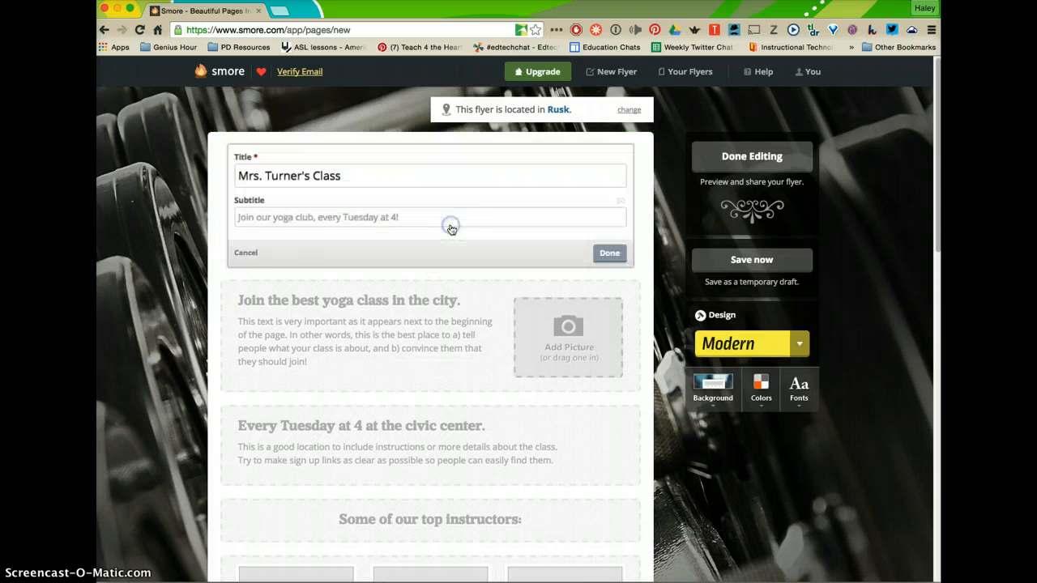
left_click(456, 220)
type("Welcome!")
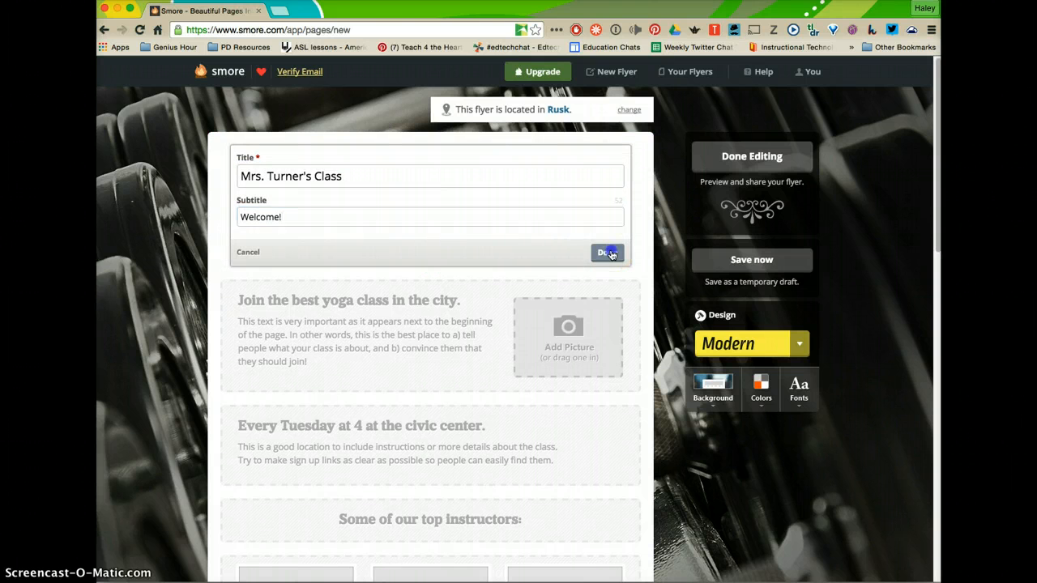
left_click(608, 251)
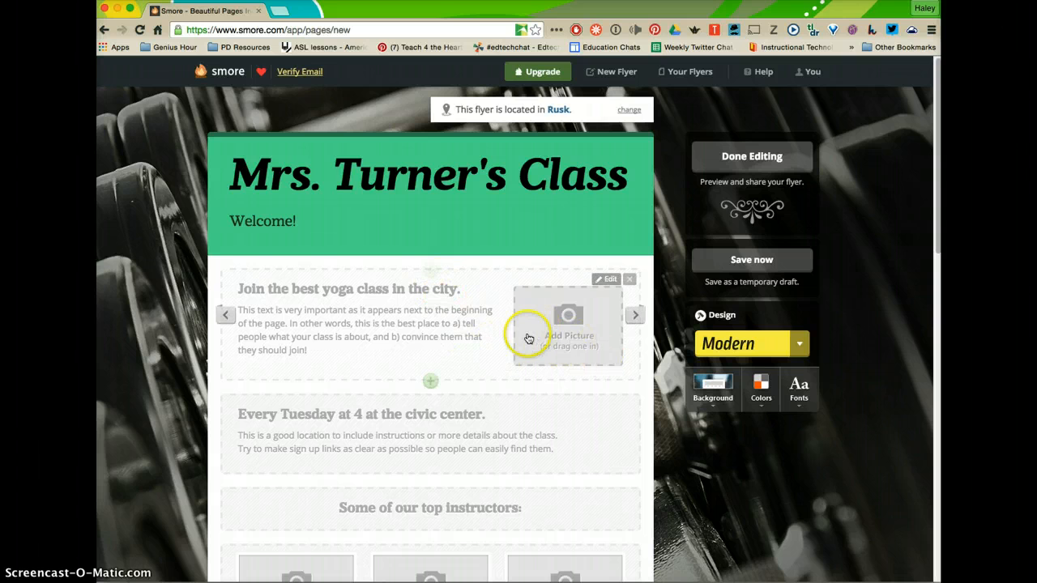
Step: Set the title of the "Every Tuesday at 4 at the civic center." text block to "Kahoot"
scroll(527, 338, "down", 2)
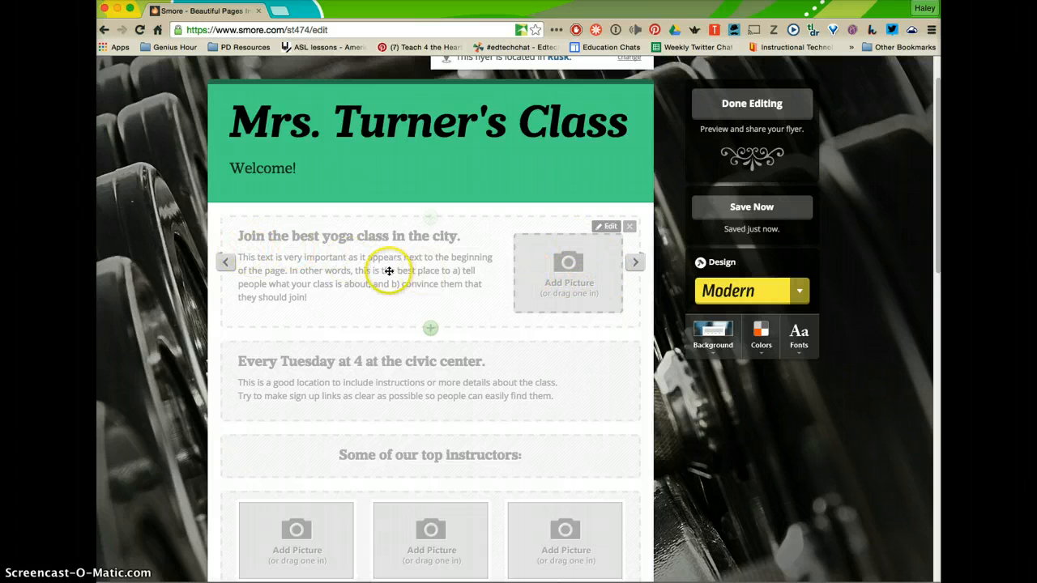
scroll(389, 271, "down", 3)
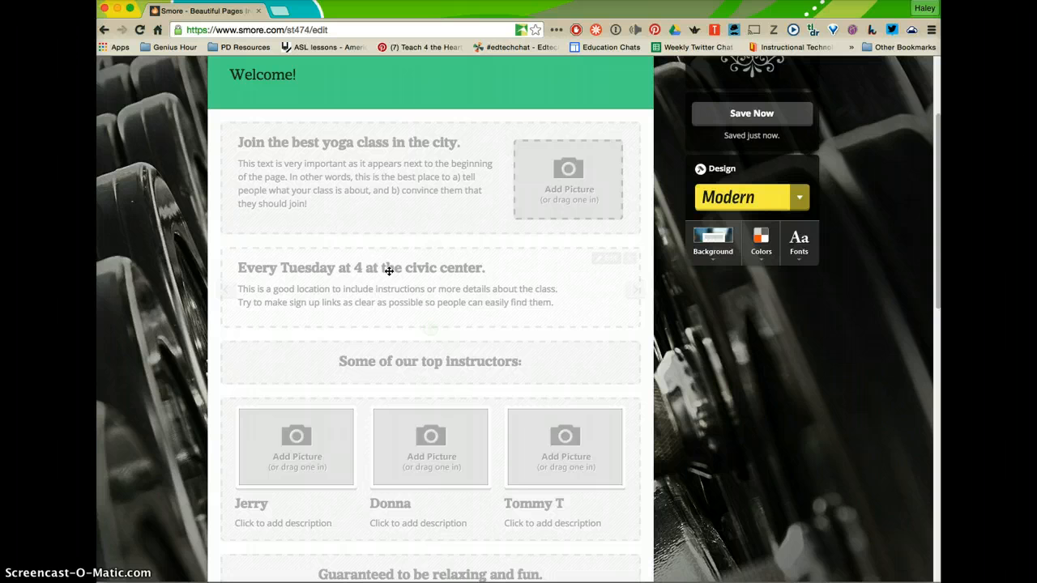
left_click(340, 280)
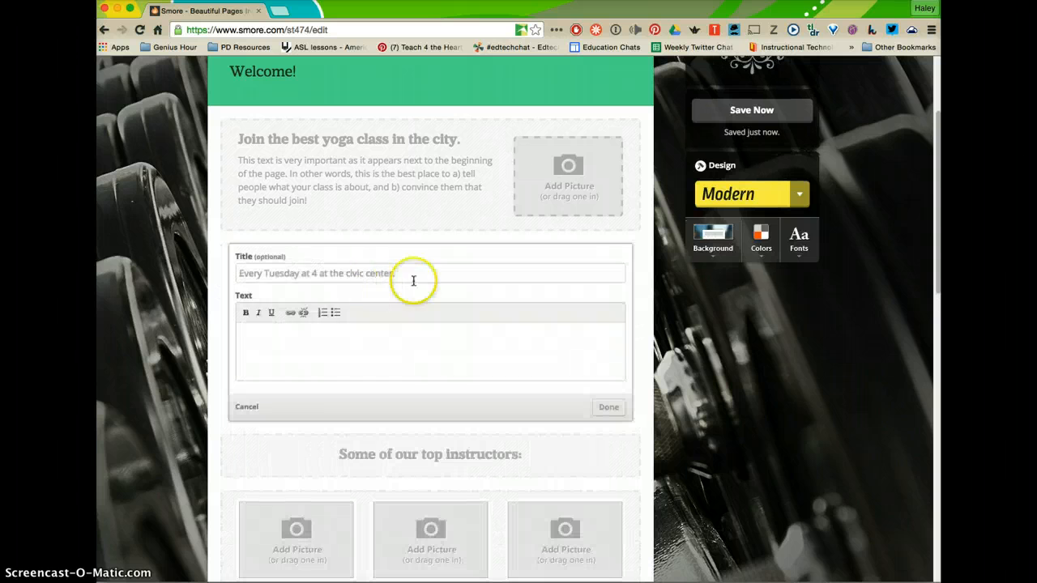
left_click(291, 330)
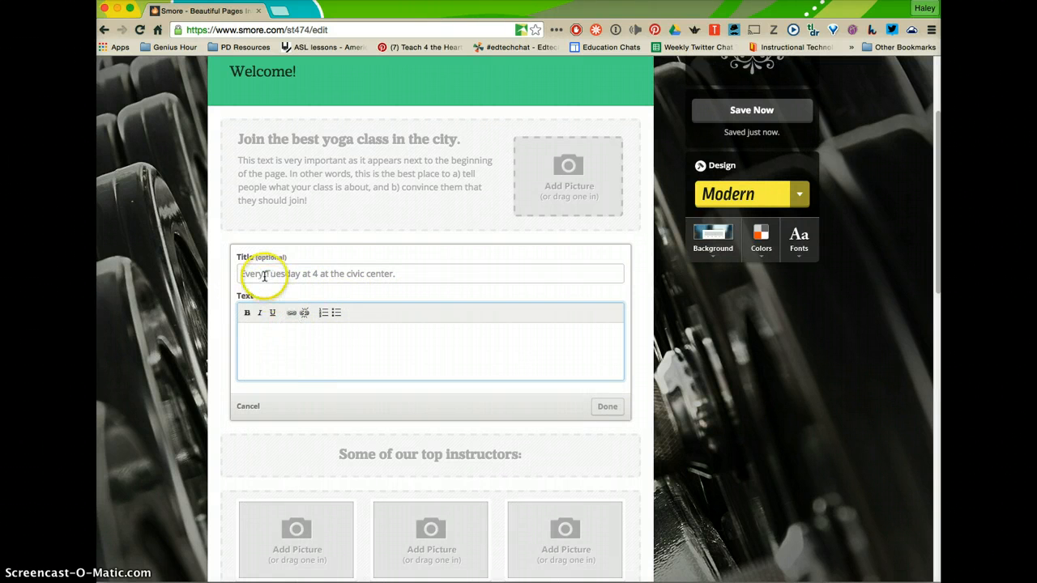
left_click(193, 266)
left_click(257, 270)
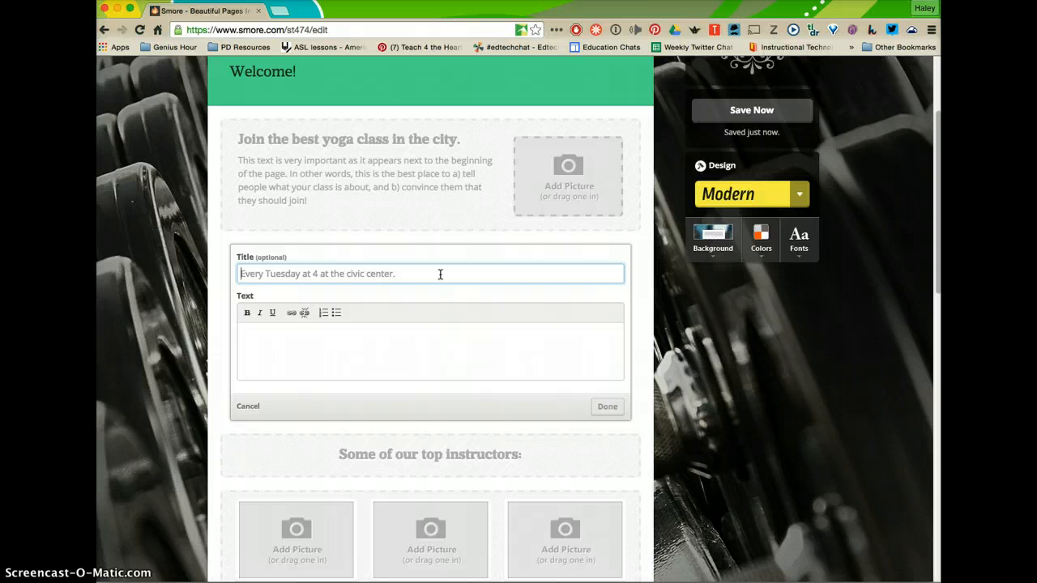
type("H")
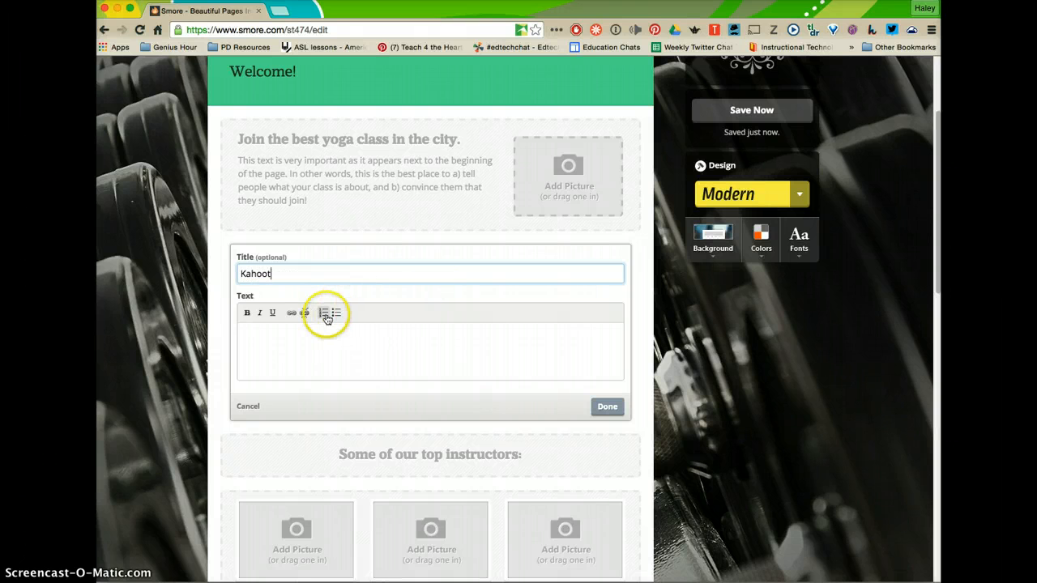
Step: Enter kahoot.it as the Kahoot block's text and link it to the URL kahoot.it
left_click(282, 327)
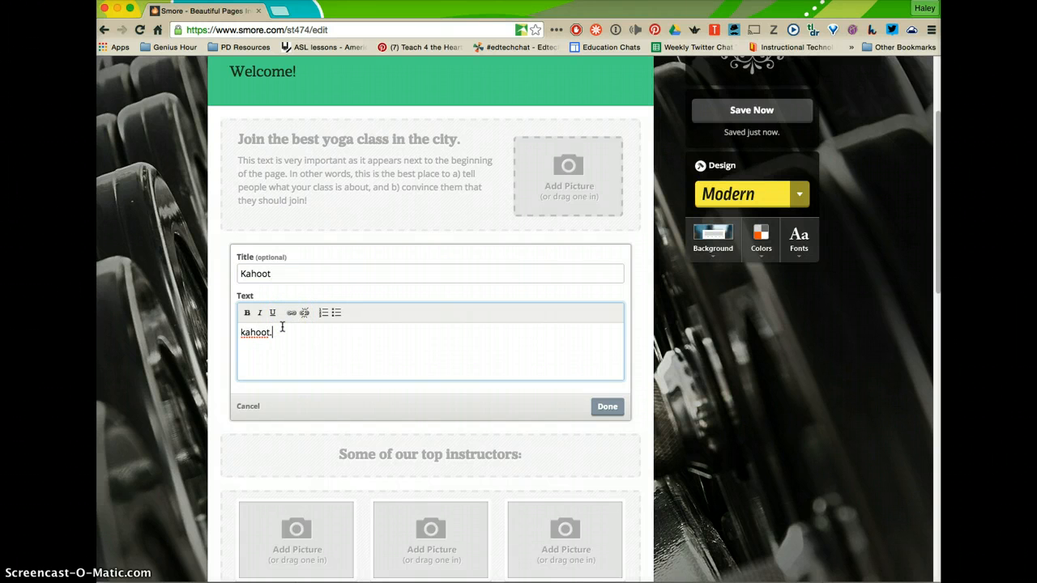
left_click_drag(278, 333, 240, 332)
left_click(293, 314)
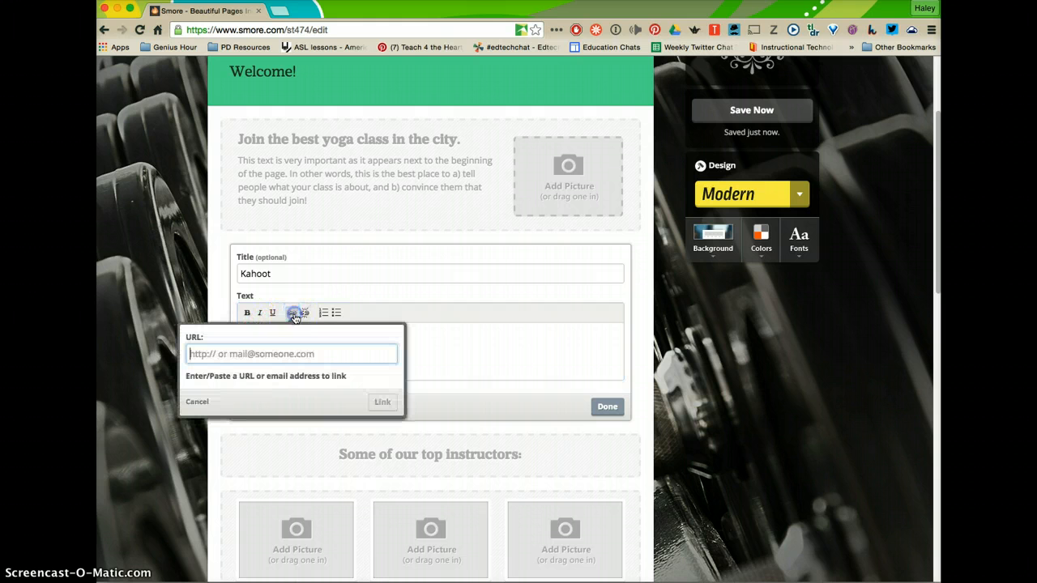
left_click(266, 354)
type("kah")
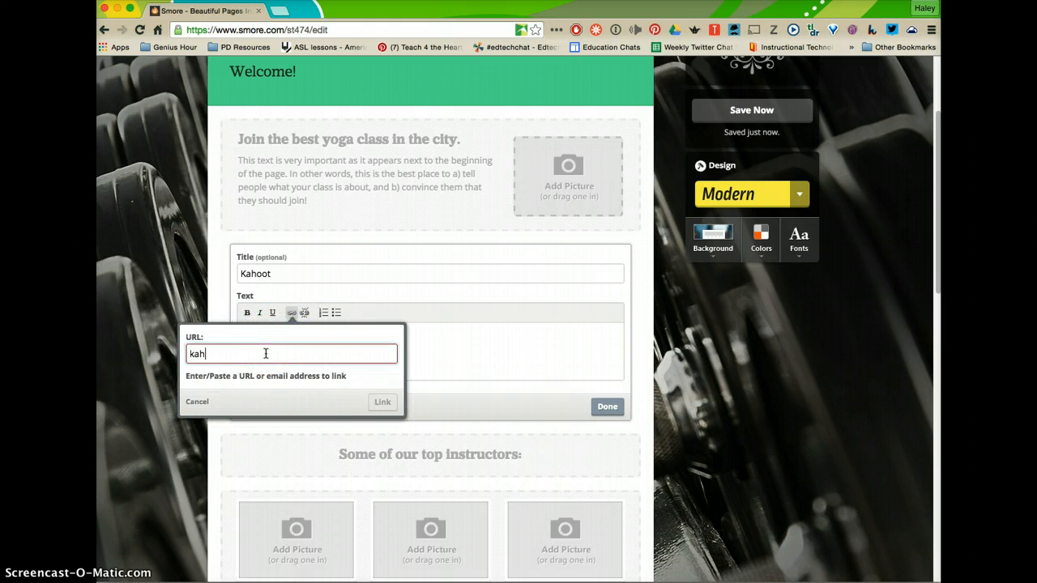
type("oot.it")
left_click(378, 401)
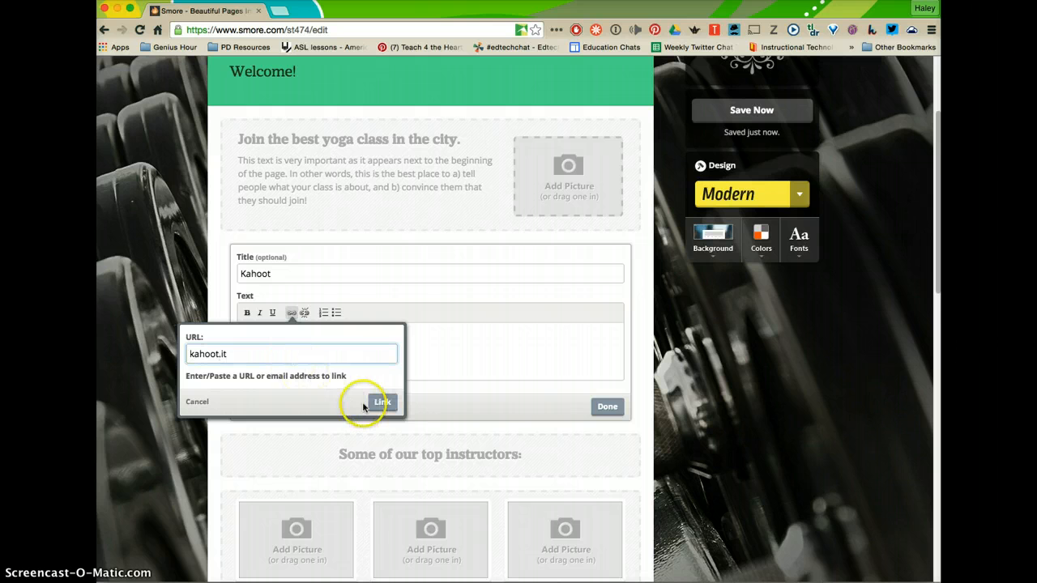
left_click(598, 404)
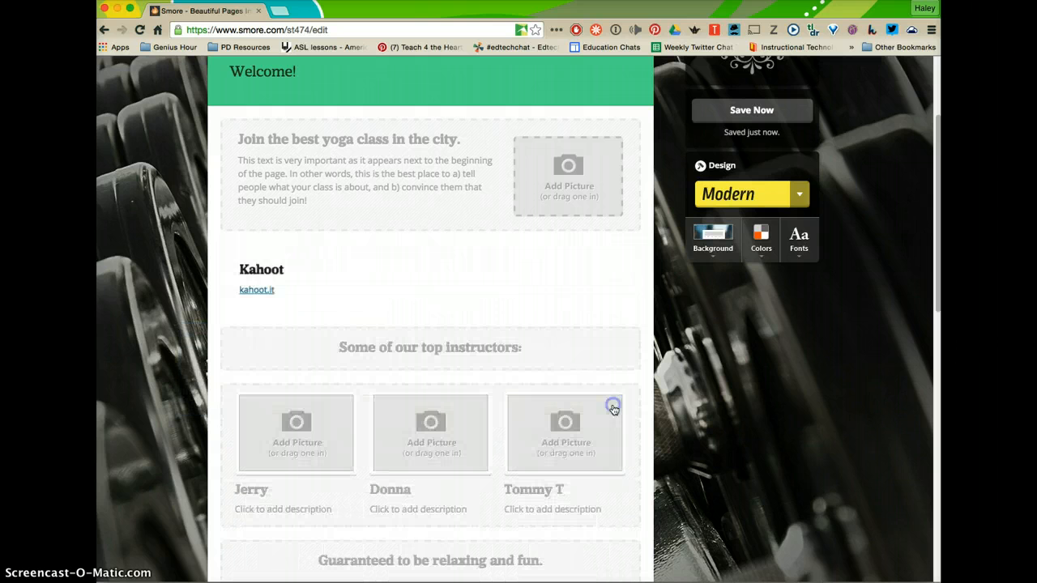
Step: Change the Kahoot block's title to "Games to play today" and replace its text with "Basketball Game"
left_click(253, 291)
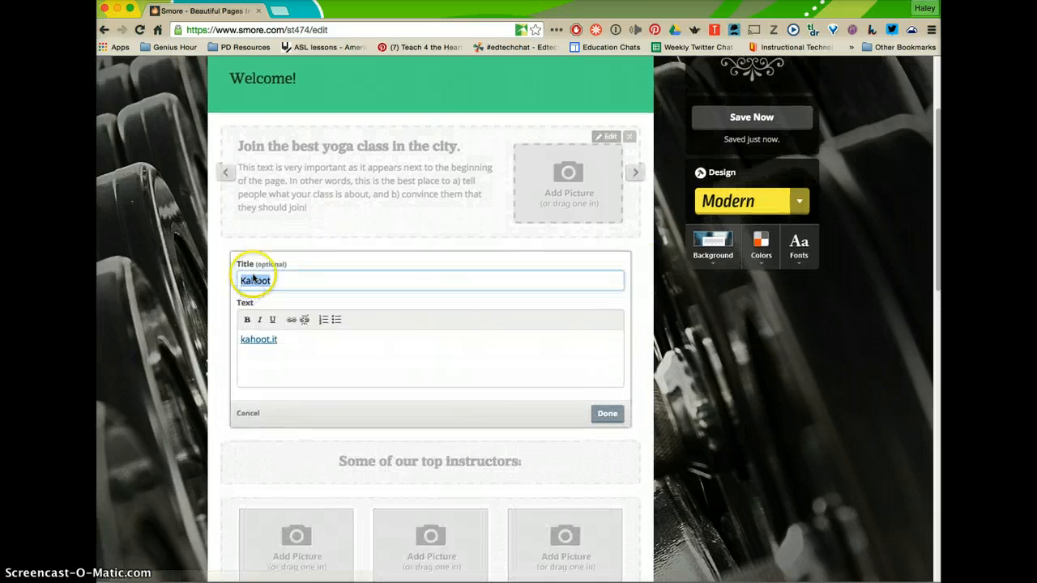
left_click(608, 411)
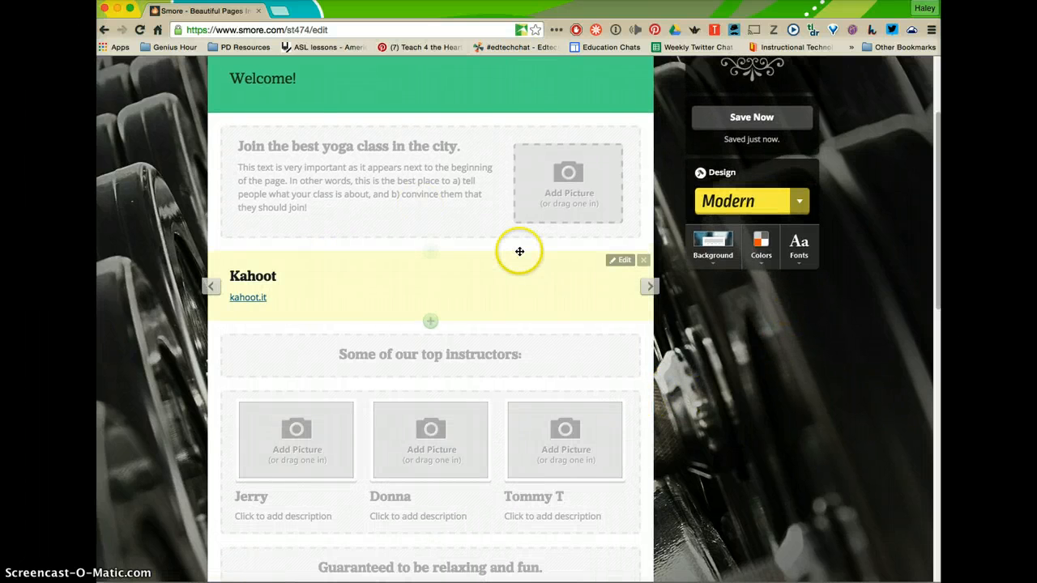
left_click(327, 290)
double_click(256, 281)
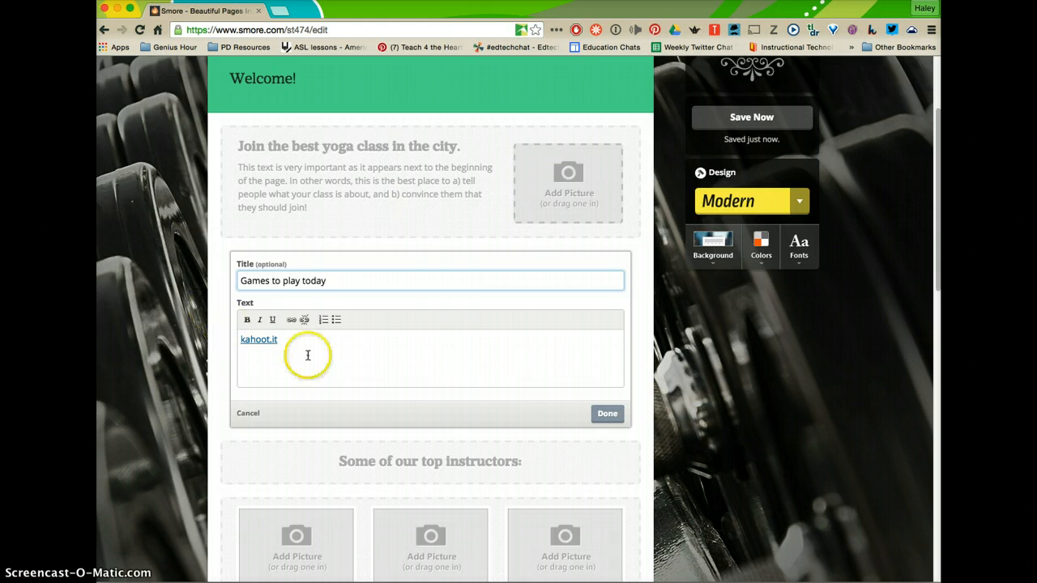
left_click_drag(307, 354, 252, 338)
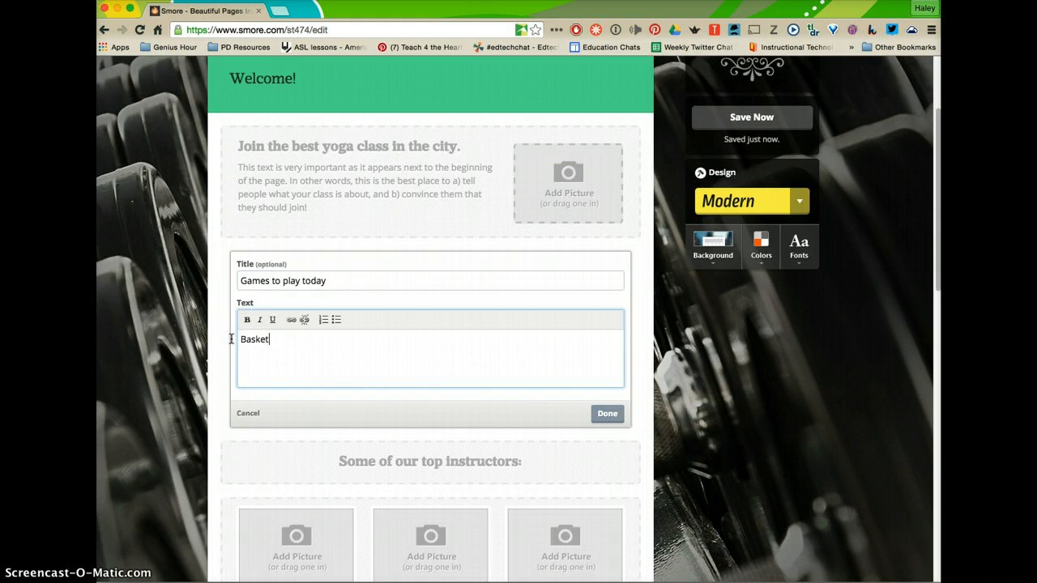
left_click_drag(316, 341, 226, 338)
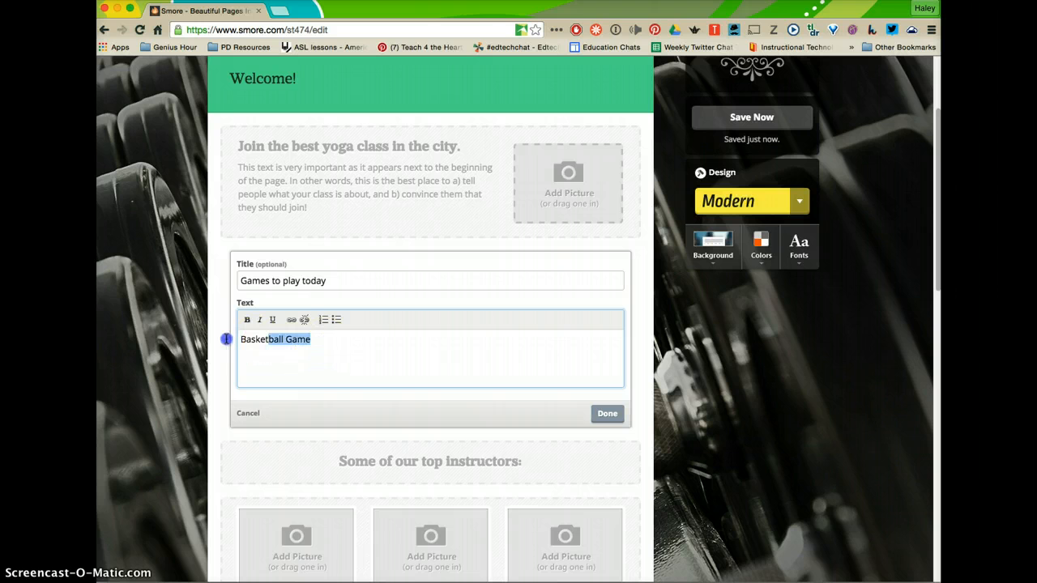
left_click(292, 320)
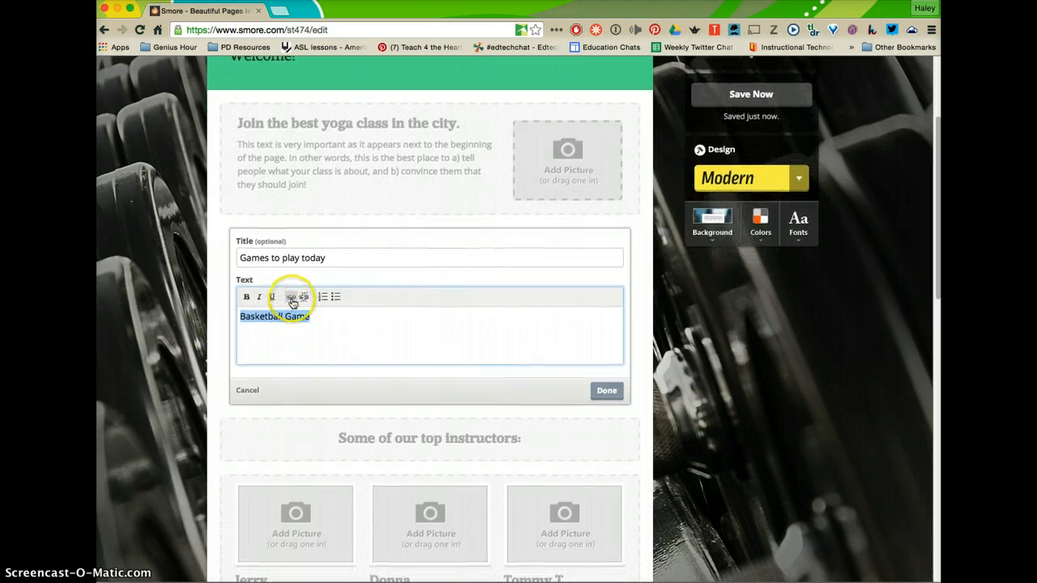
left_click(271, 329)
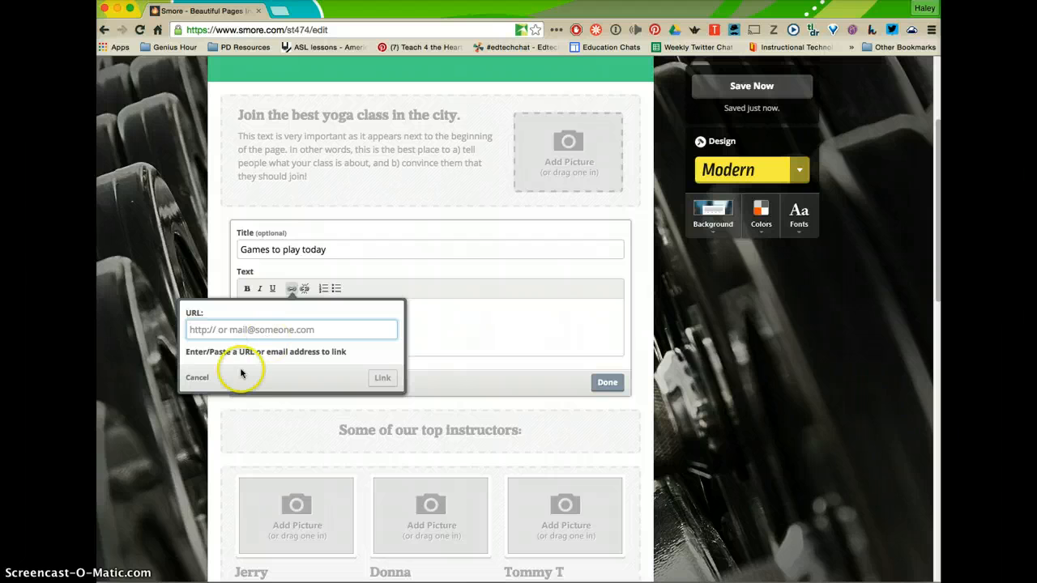
left_click(191, 378)
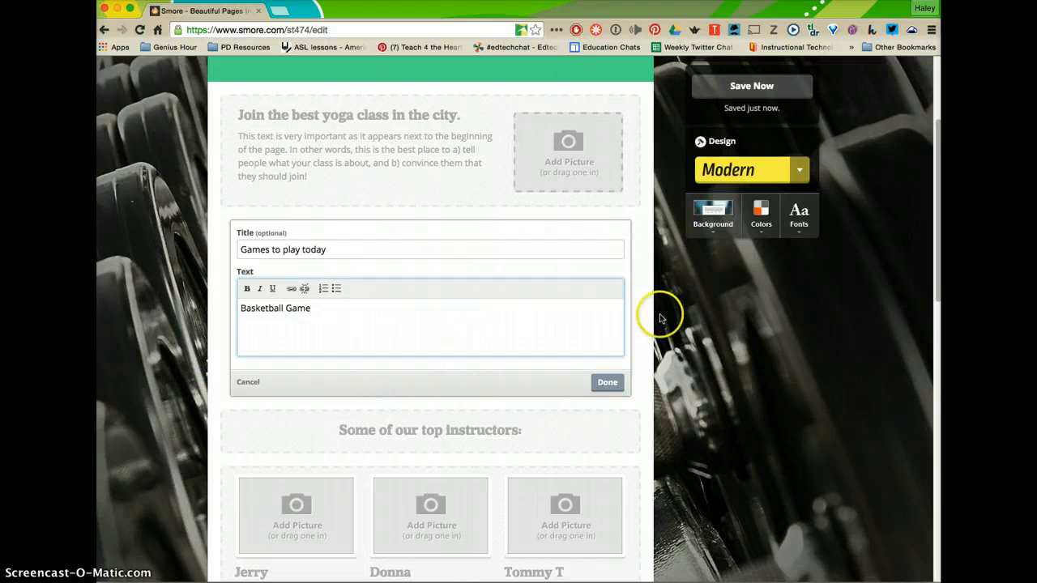
Step: Review the flyer's remaining placeholder sections and the content types offered for adding more items
scroll(662, 316, "down", 3)
scroll(685, 361, "down", 3)
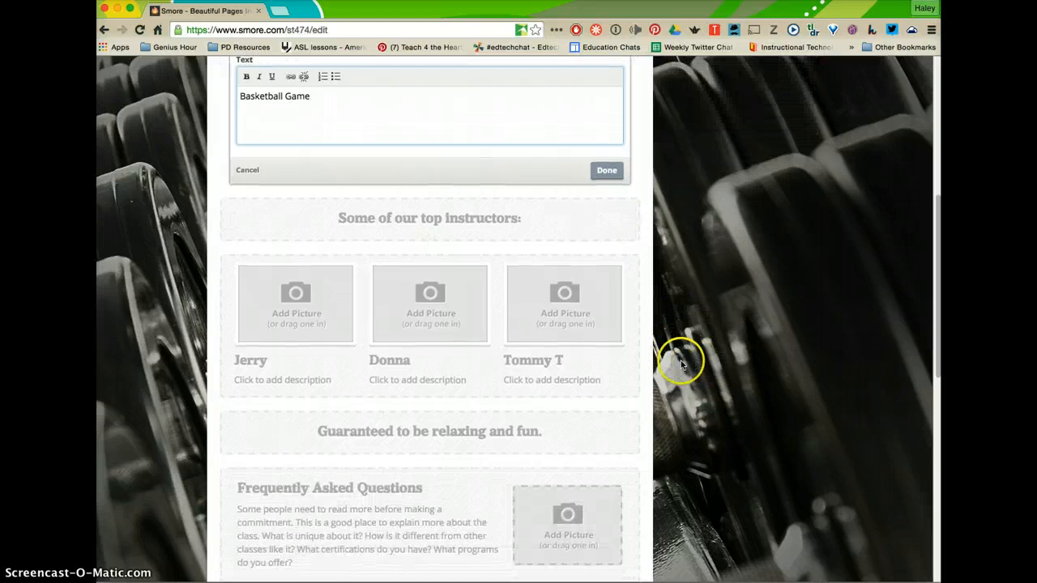
scroll(683, 362, "down", 3)
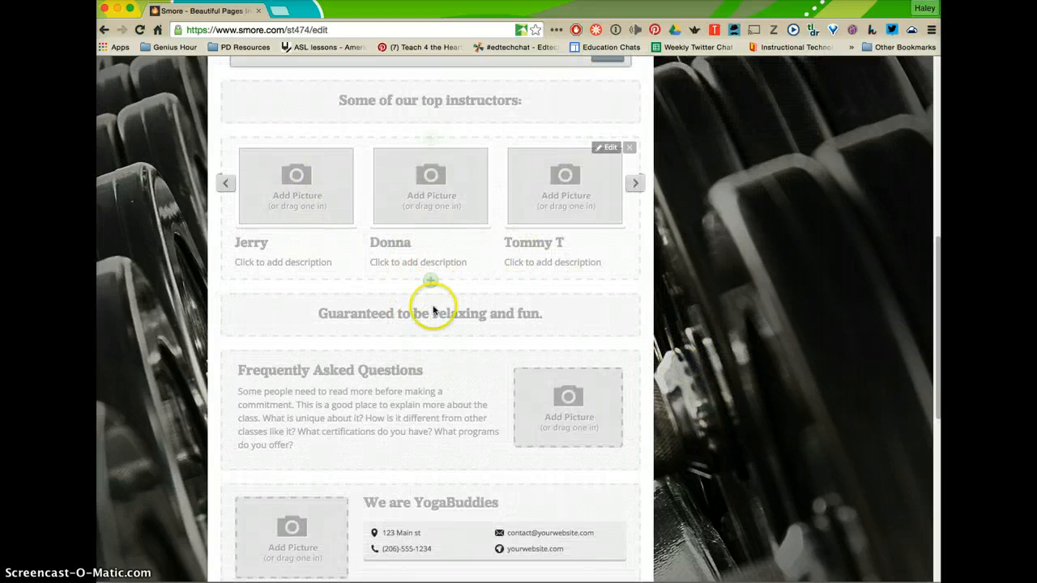
scroll(549, 359, "down", 8)
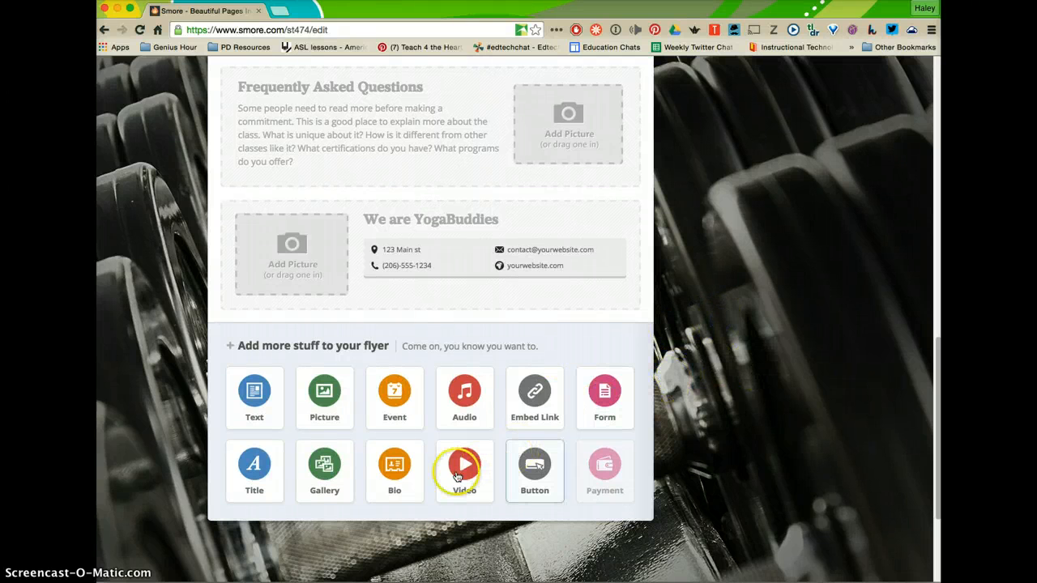
Step: Add a button to the end of the flyer with the button text "Penguin Multiplication Game"
left_click(535, 468)
left_click(278, 344)
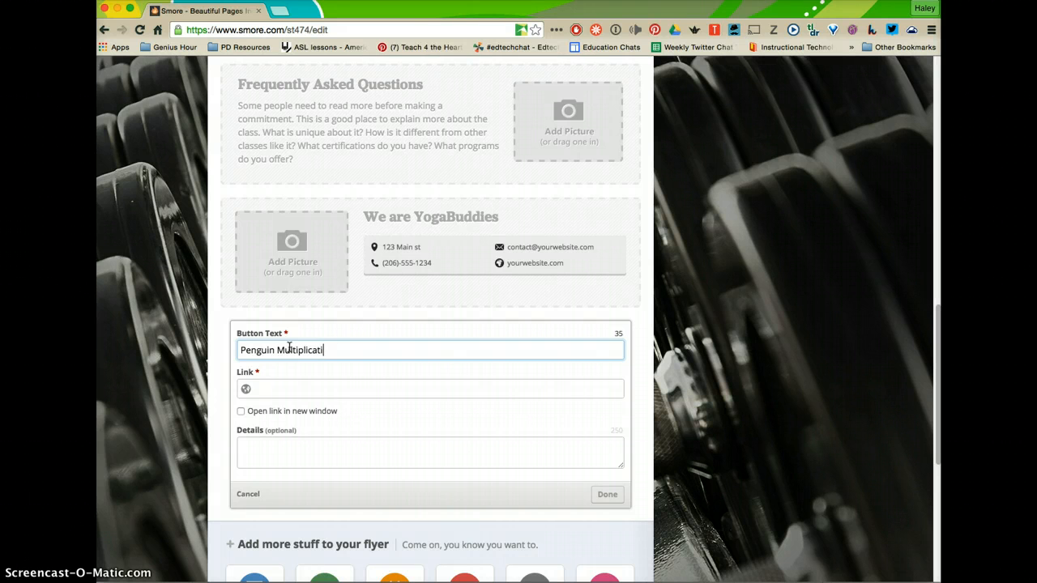
Step: Search the web for "penguin multiplication" in a new browser tab and open the Penguin Jump result on Multiplication.com
left_click(281, 11)
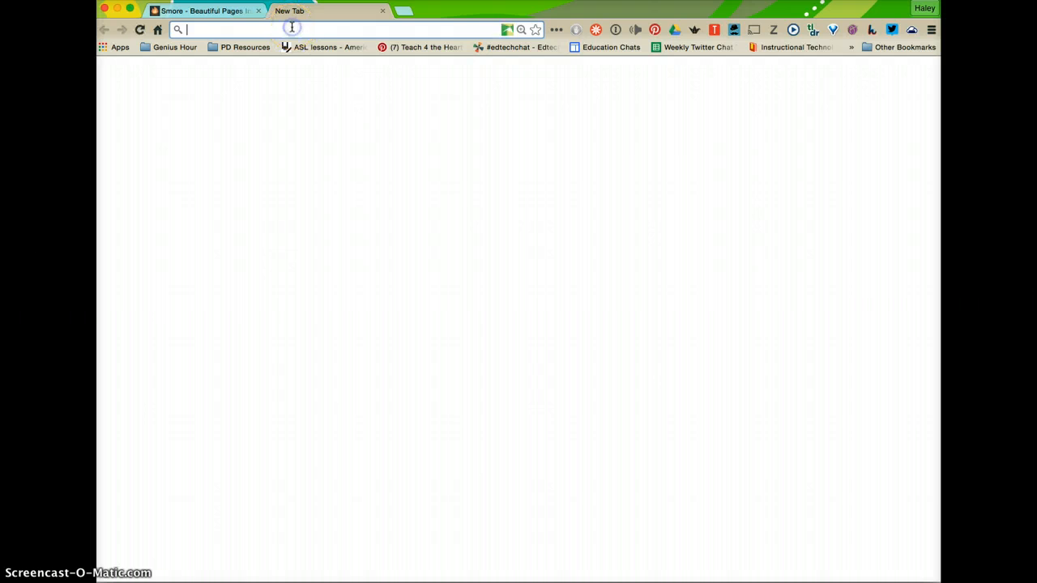
type("pengu")
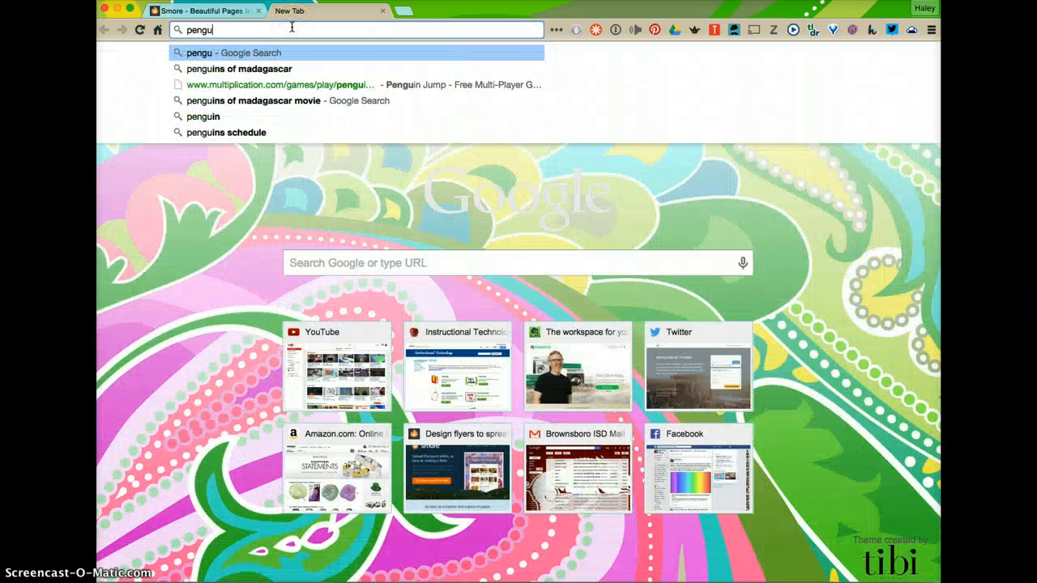
type("in mul")
key("Down")
key("Down")
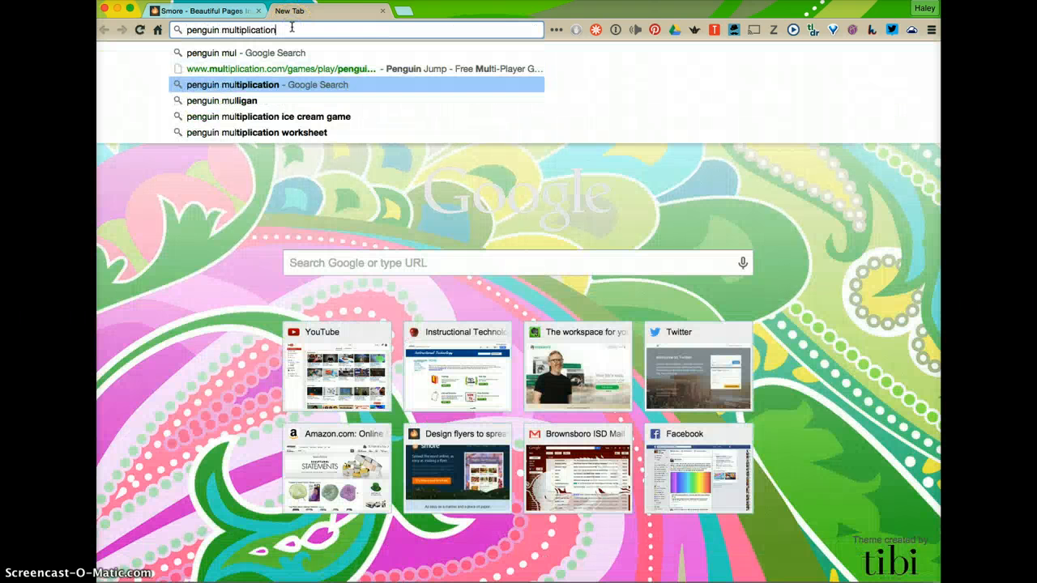
key("Return")
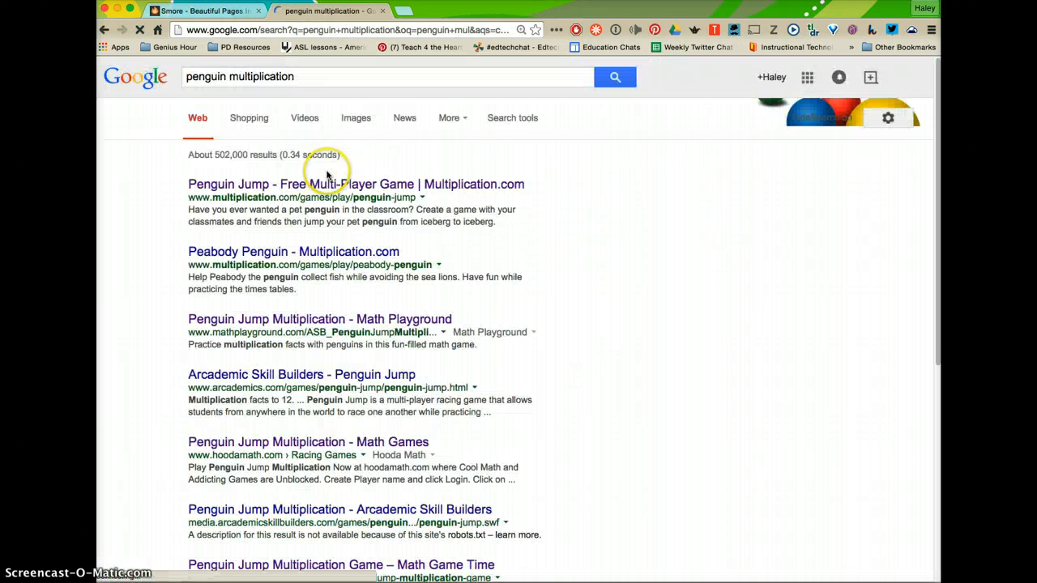
left_click(256, 184)
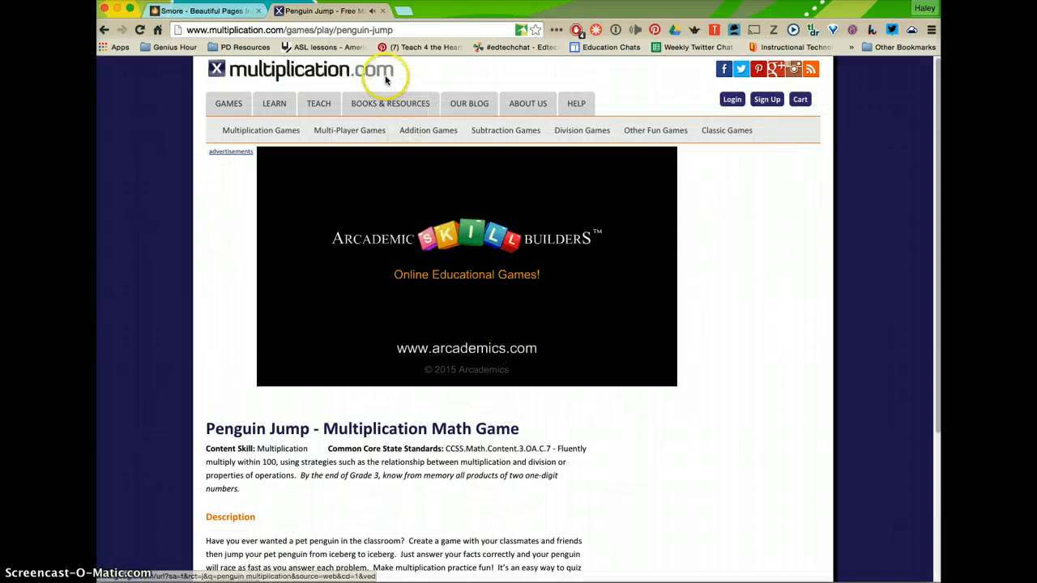
Step: Copy the Penguin Jump page's address and paste it as the link of the flyer's Penguin Multiplication Game button
left_click(363, 30)
right_click(363, 30)
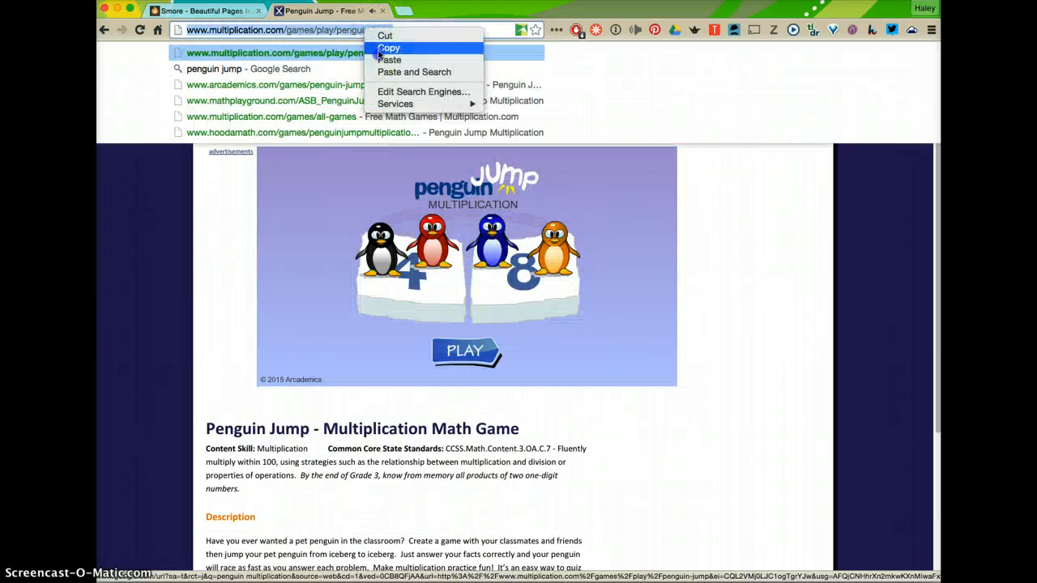
left_click(381, 46)
left_click(217, 13)
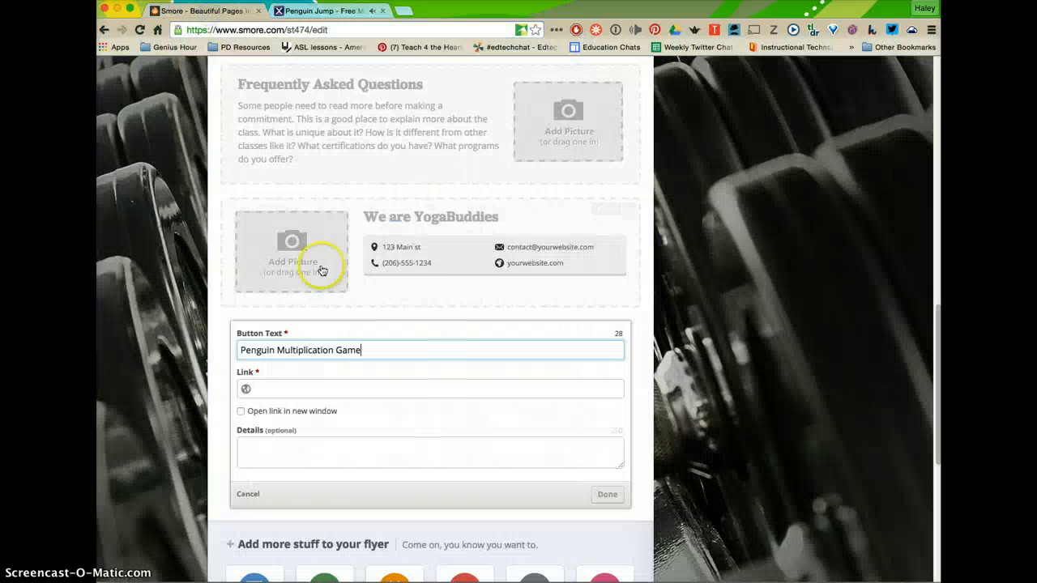
left_click(285, 390)
right_click(283, 389)
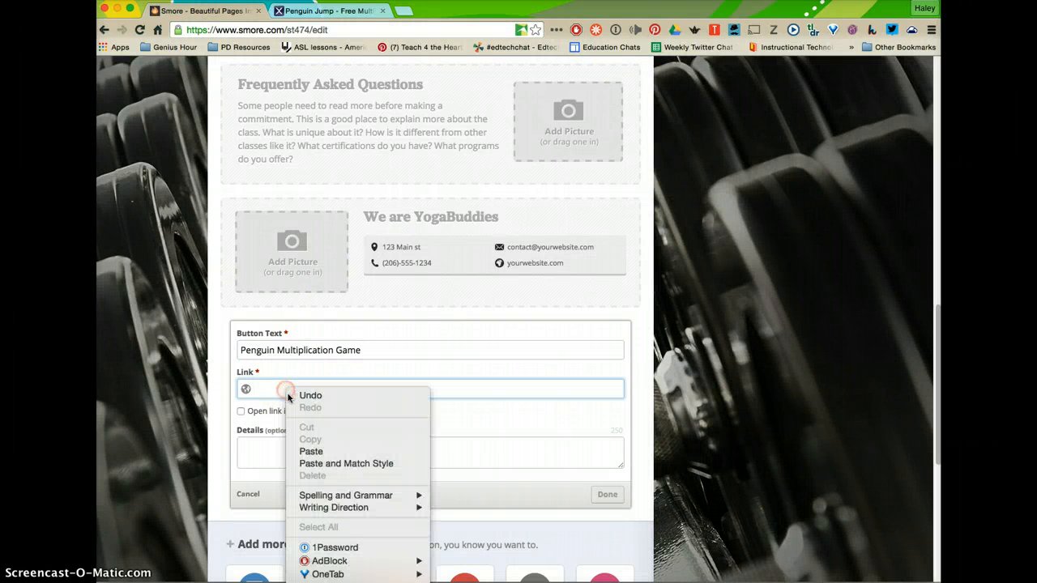
left_click(320, 451)
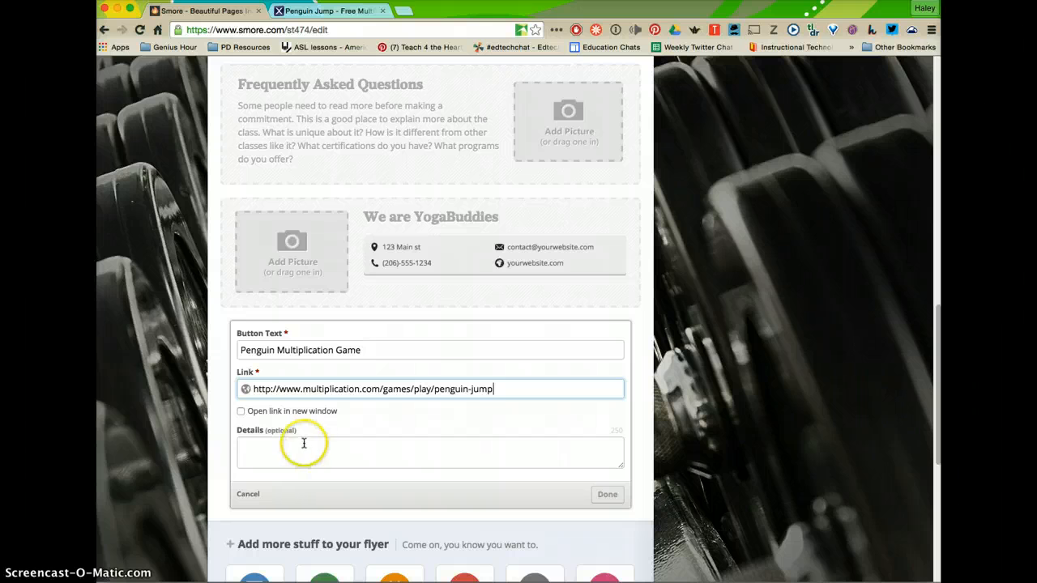
Step: Set the button's link to open in a new window and finish editing the button
left_click(240, 411)
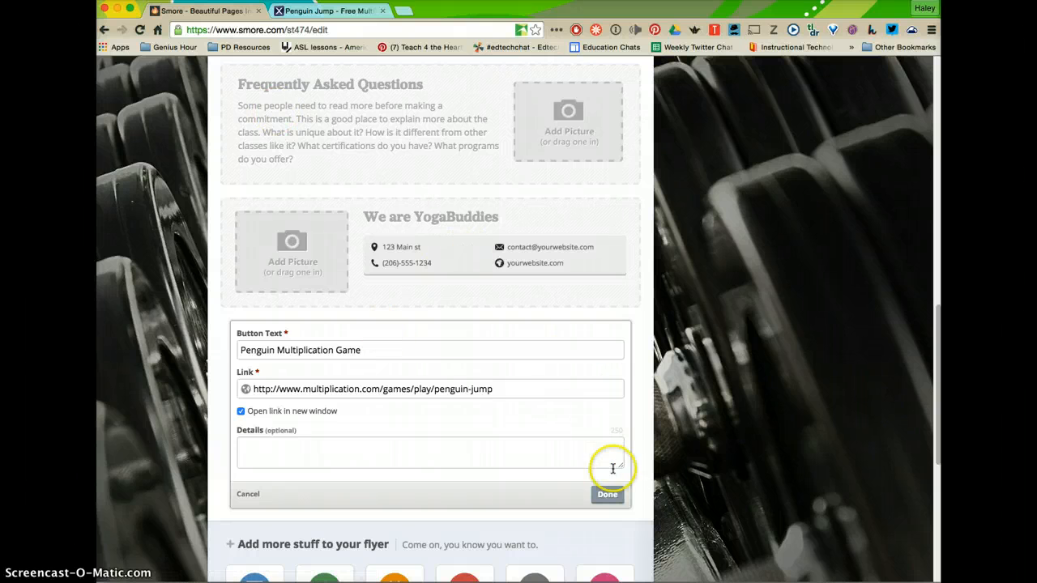
left_click(608, 494)
scroll(748, 423, "down", 2)
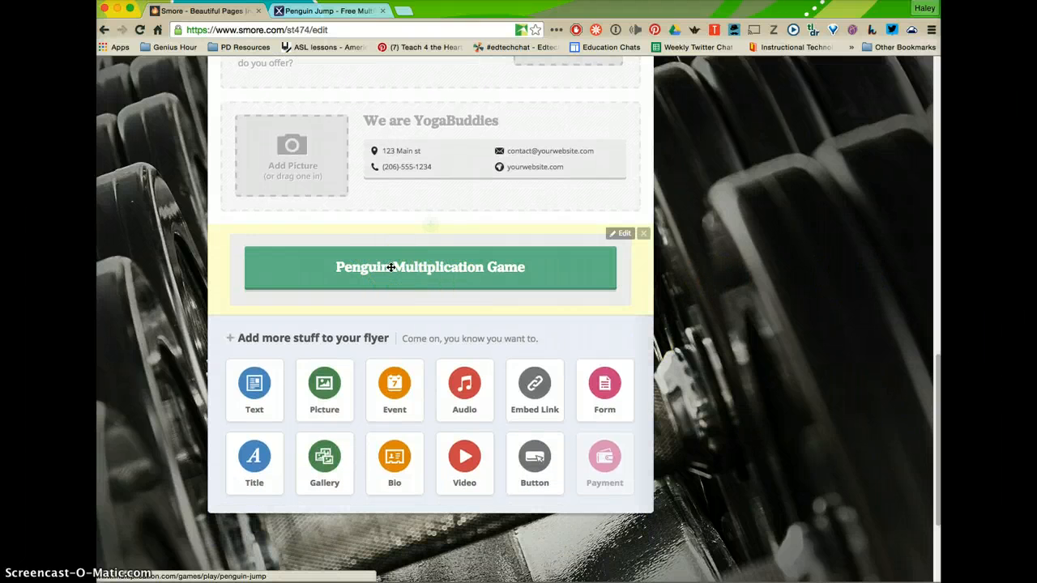
Step: Preview the Penguin Jump game by starting it, and close its page to return to the flyer
left_click(318, 12)
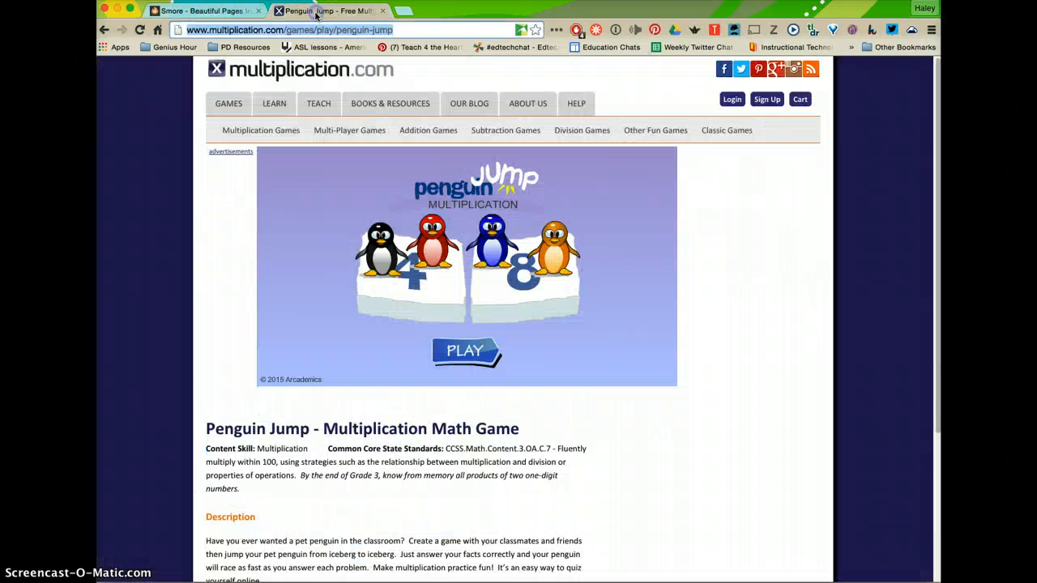
left_click(857, 310)
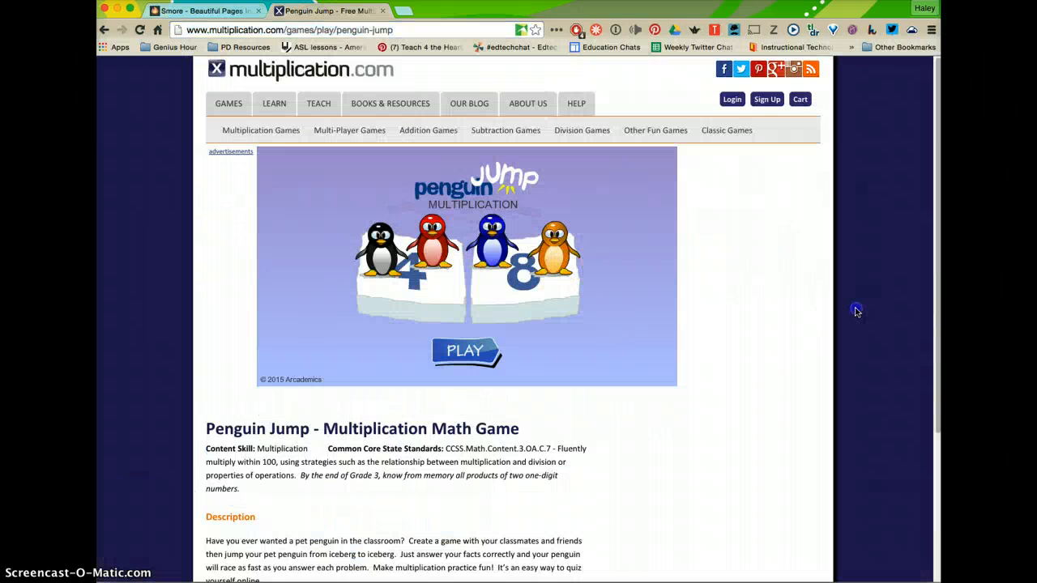
left_click(471, 355)
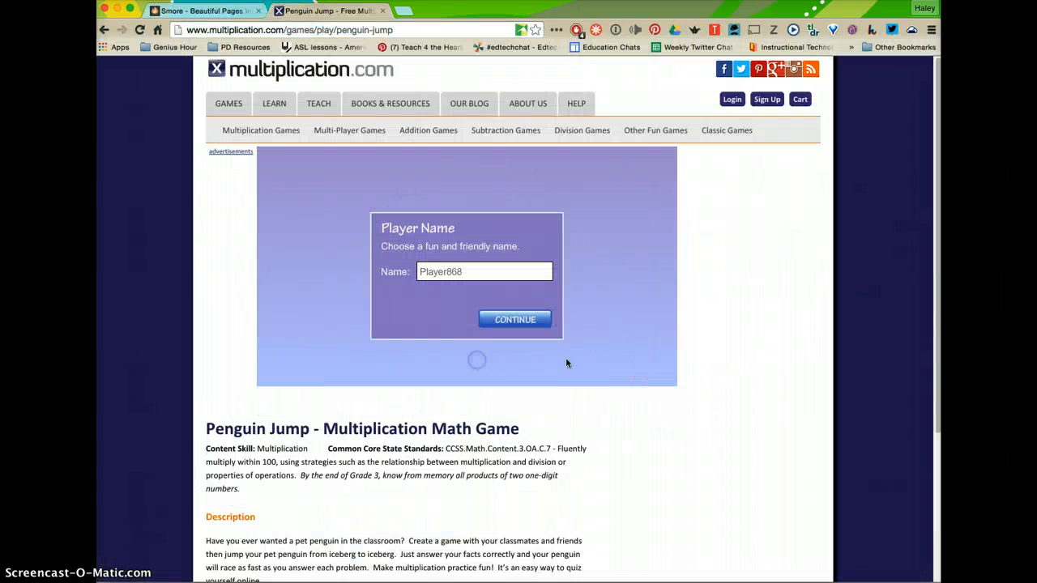
left_click(383, 11)
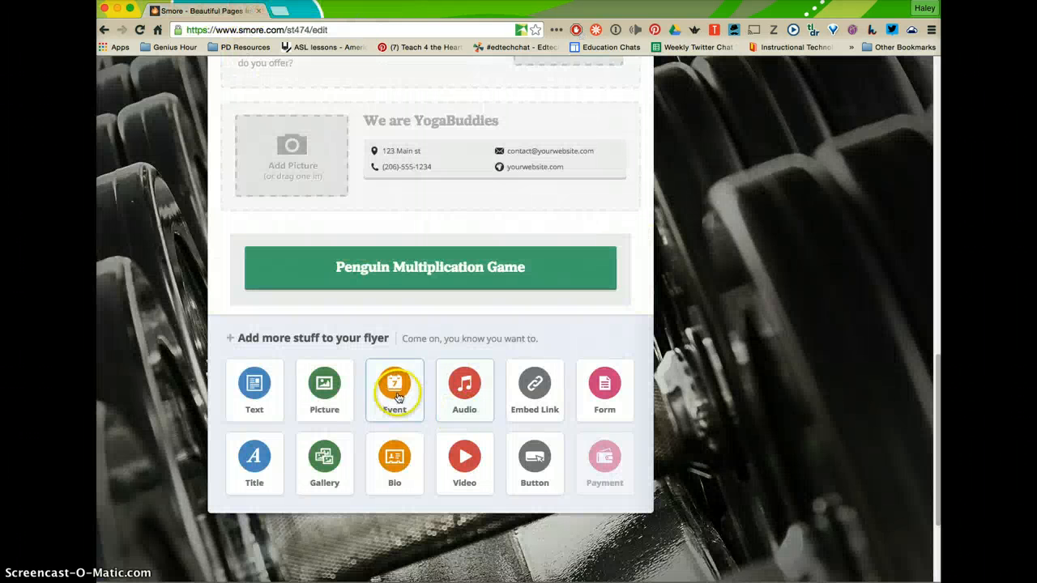
Step: Add a blank text block below the Penguin Multiplication Game button
left_click(253, 384)
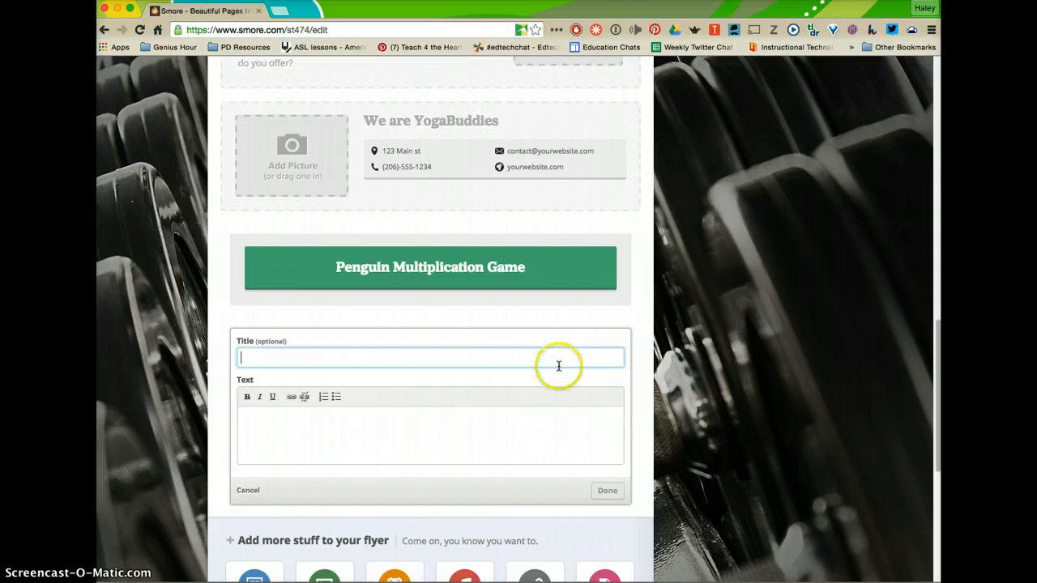
scroll(701, 418, "down", 5)
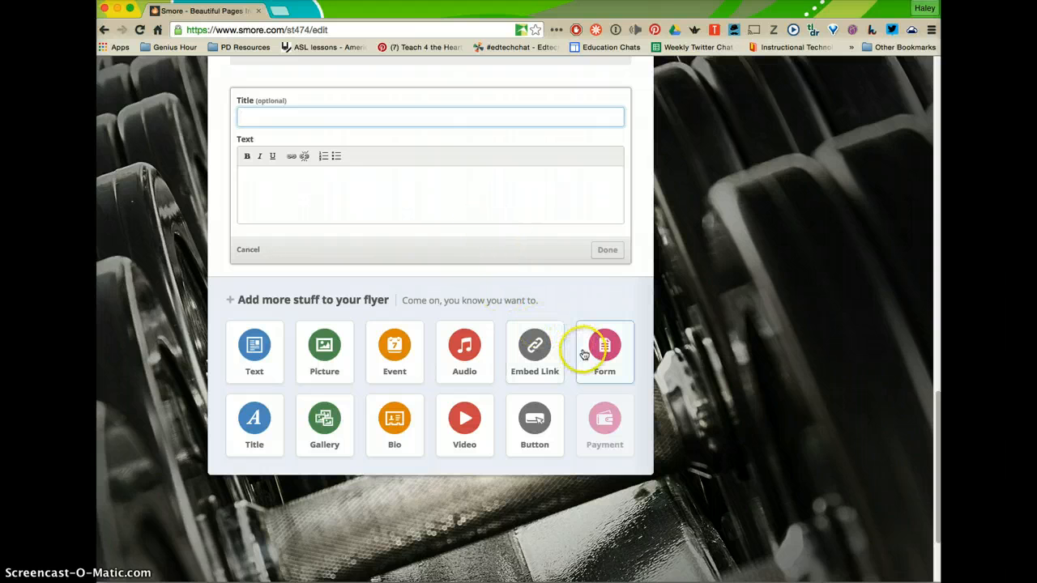
left_click(617, 291)
Step: Start adding a form to the flyer and open the Free Stuff Email List form from Google Drive in a new tab
left_click(607, 357)
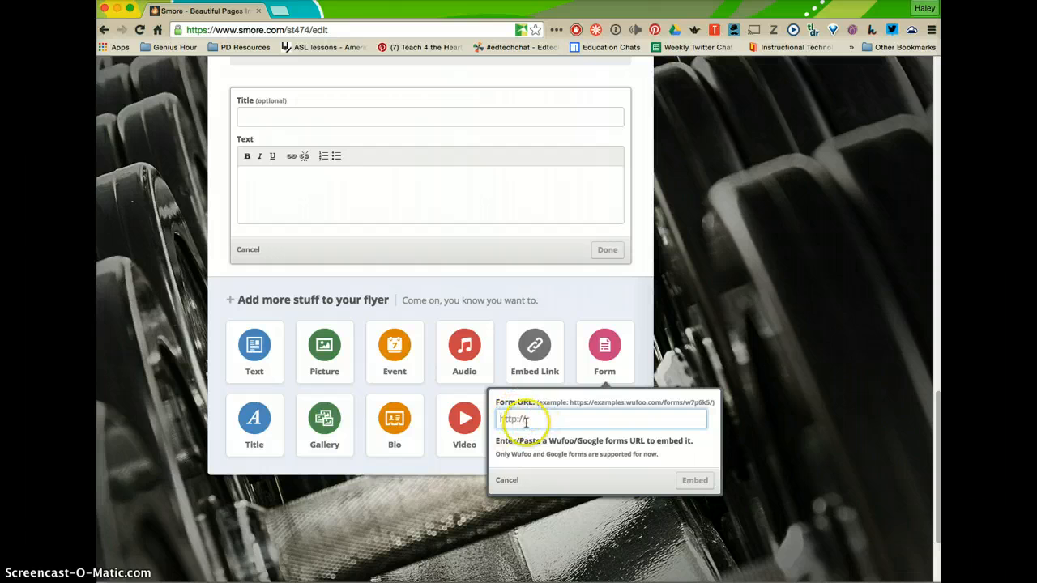
left_click(279, 11)
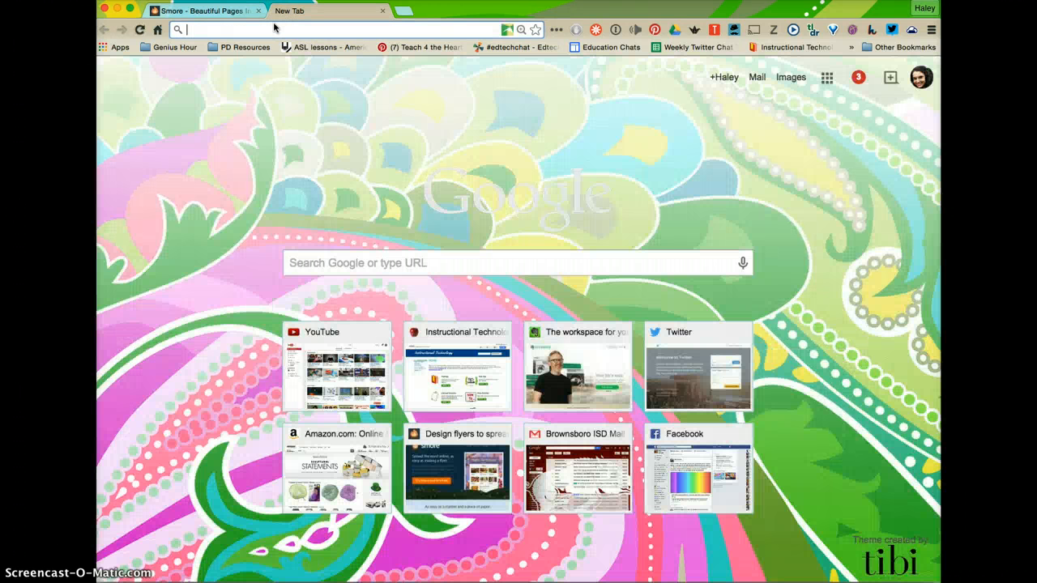
type("f")
key("BackSpace")
key("BackSpace")
type("drive")
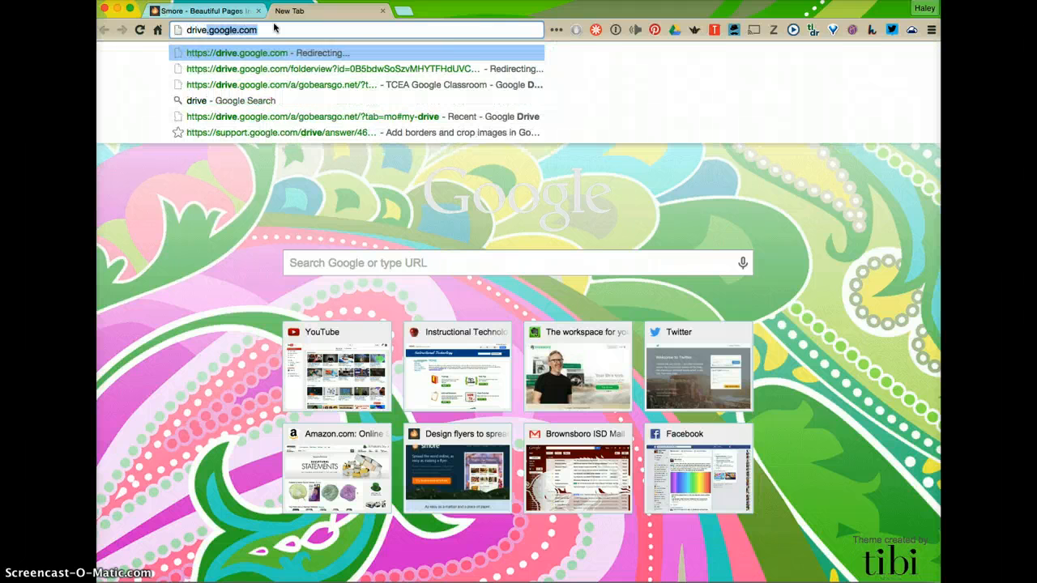
key("Return")
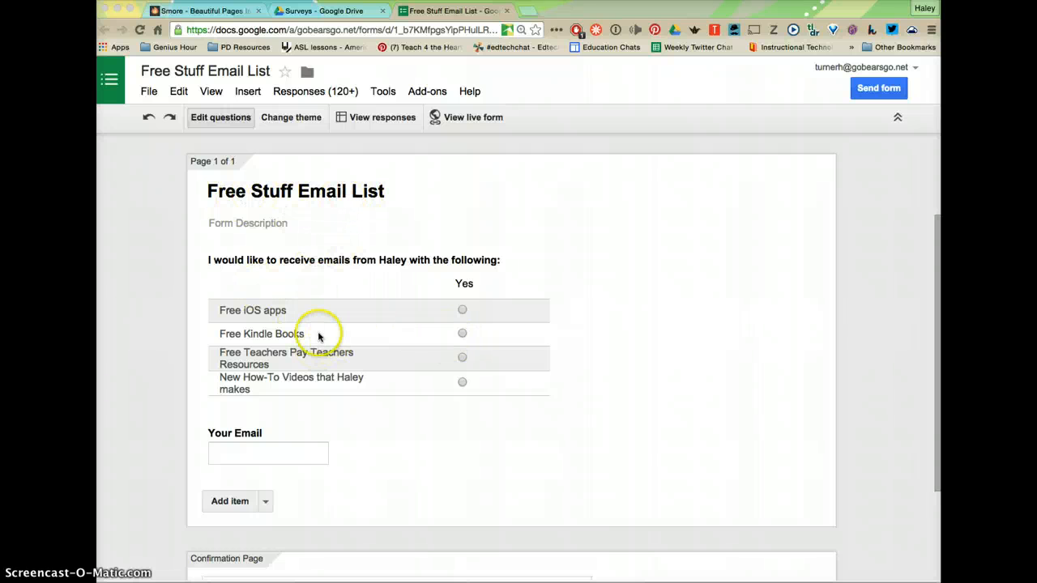
Step: Copy the share link of the Free Stuff Email List form from its sending options
left_click(864, 91)
left_click(426, 248)
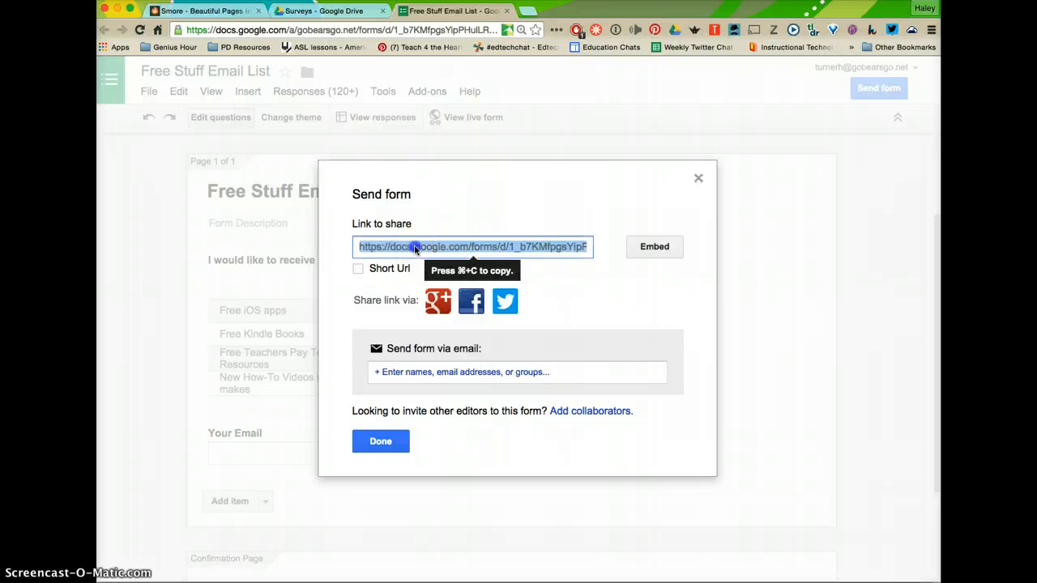
right_click(470, 250)
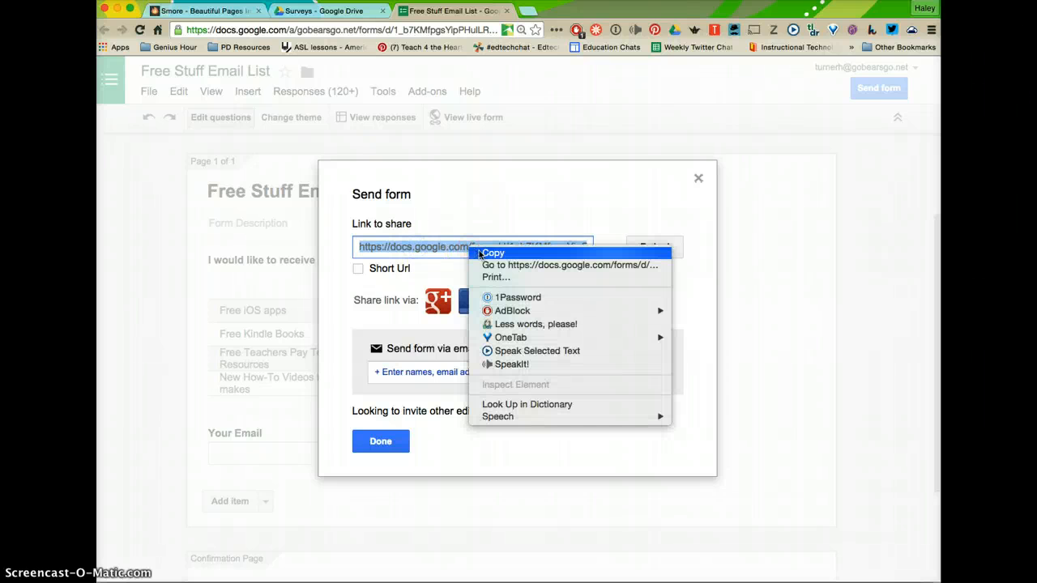
left_click(475, 254)
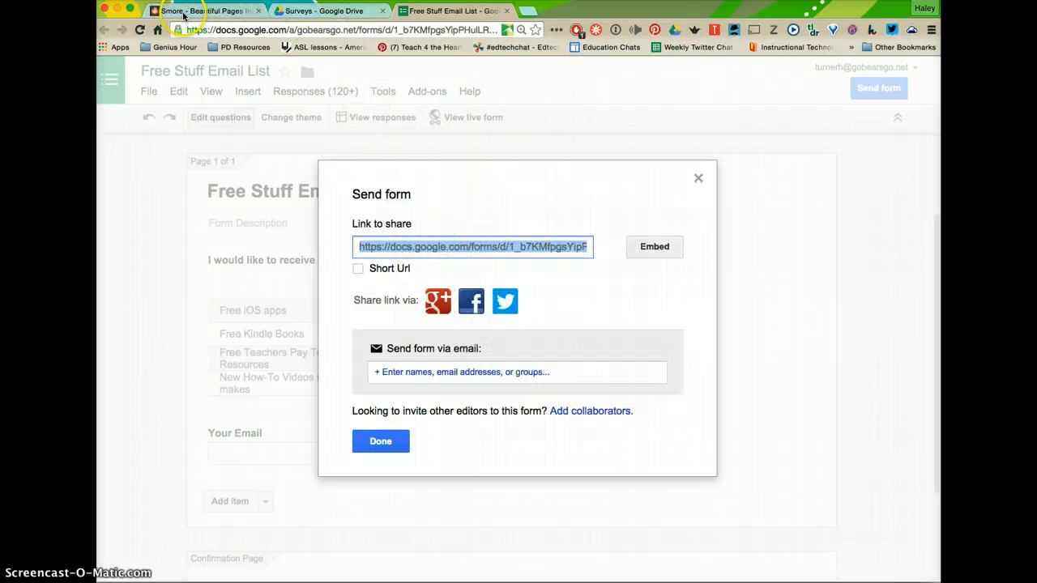
Step: Paste the copied link as the form URL in Smore and embed the Free Stuff Email List form in the flyer
left_click(184, 12)
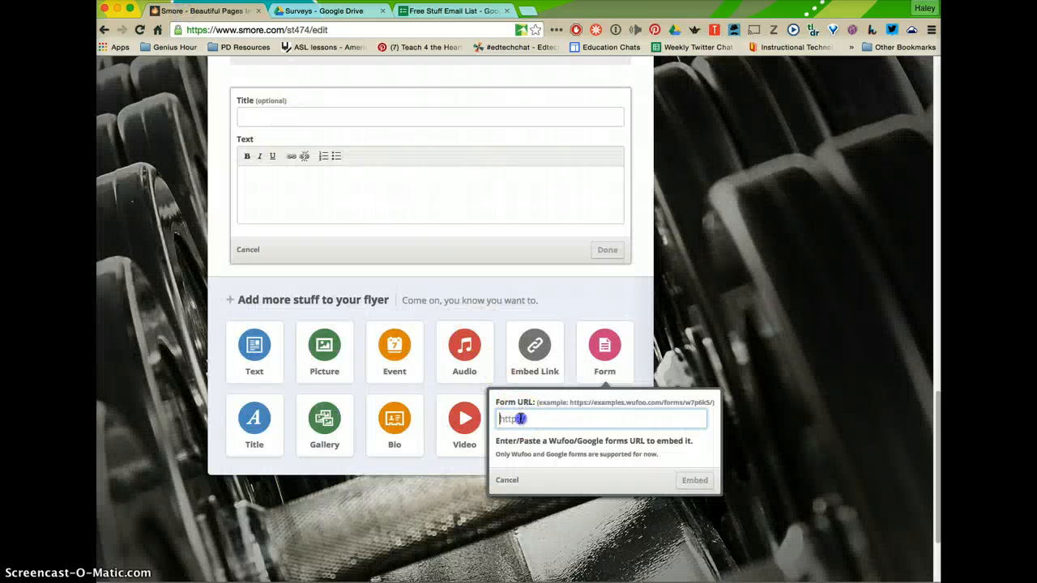
right_click(521, 418)
left_click(514, 479)
left_click(687, 481)
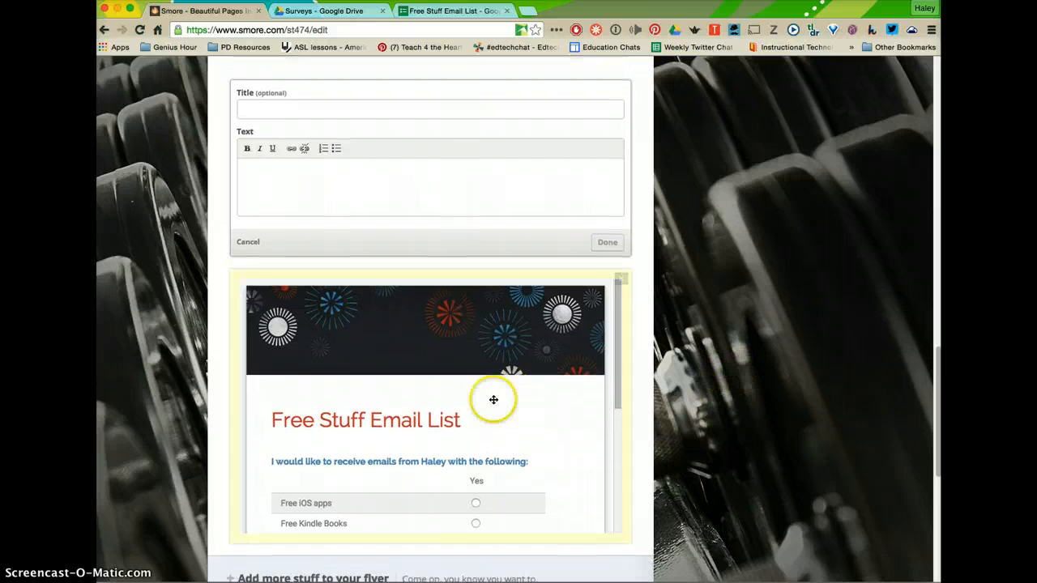
scroll(493, 399, "down", 3)
scroll(533, 294, "down", 2)
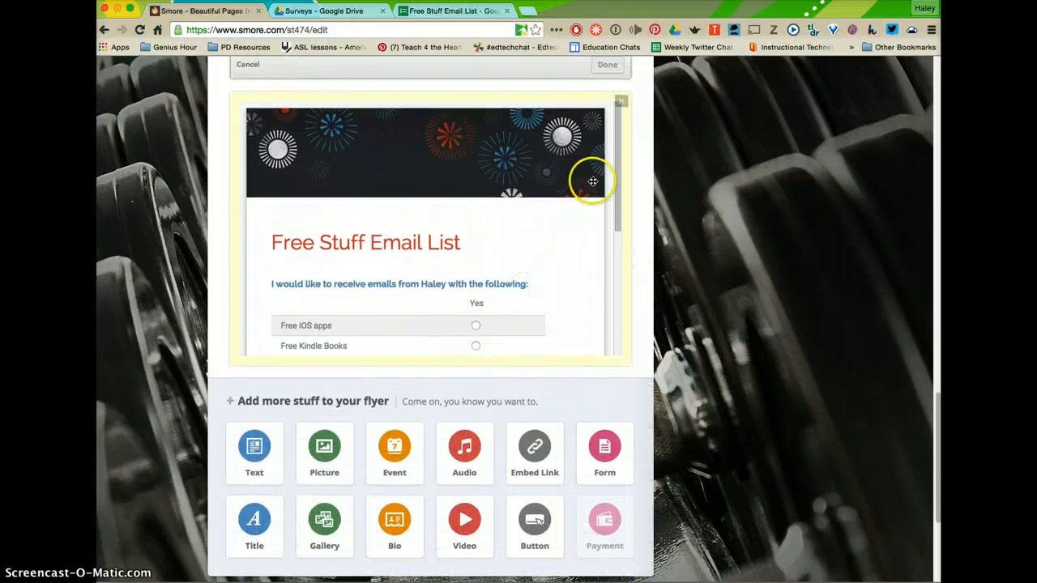
Step: Compare the embedded Free Stuff Email List form with its Google Forms source and examine how it displays in the flyer
left_click(406, 15)
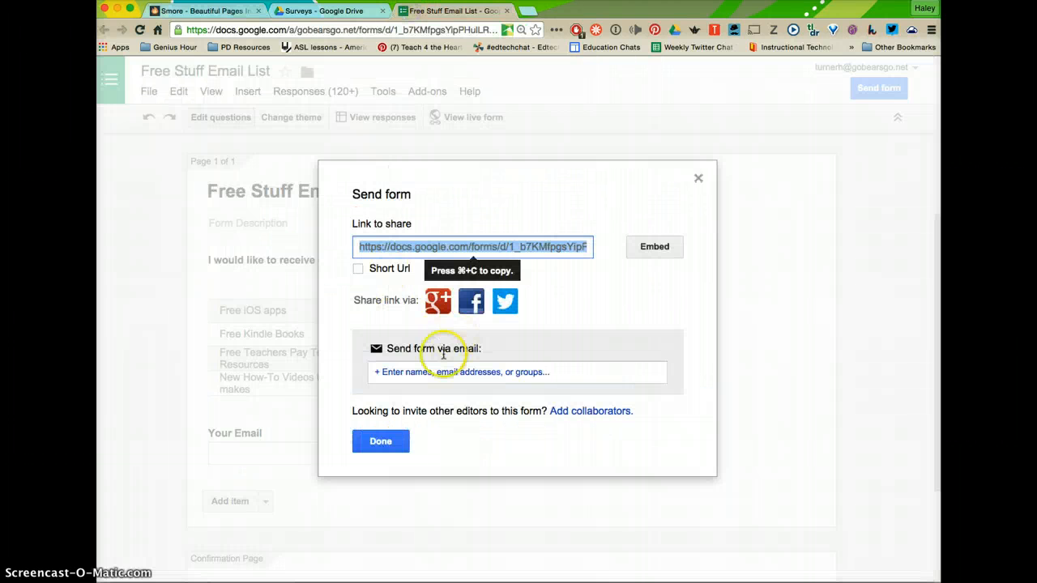
left_click(202, 10)
scroll(620, 195, "down", 1)
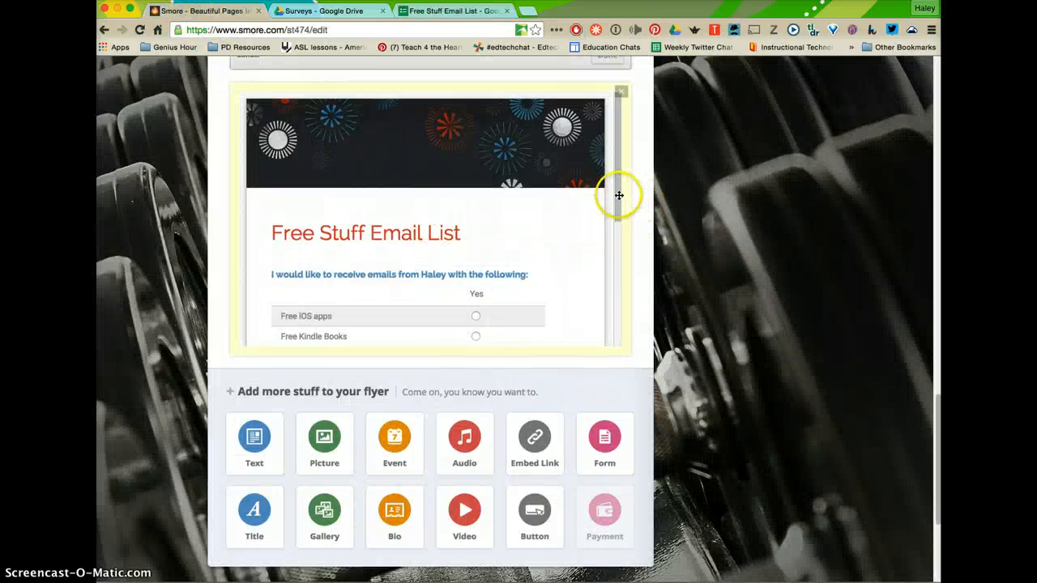
left_click_drag(619, 197, 621, 203)
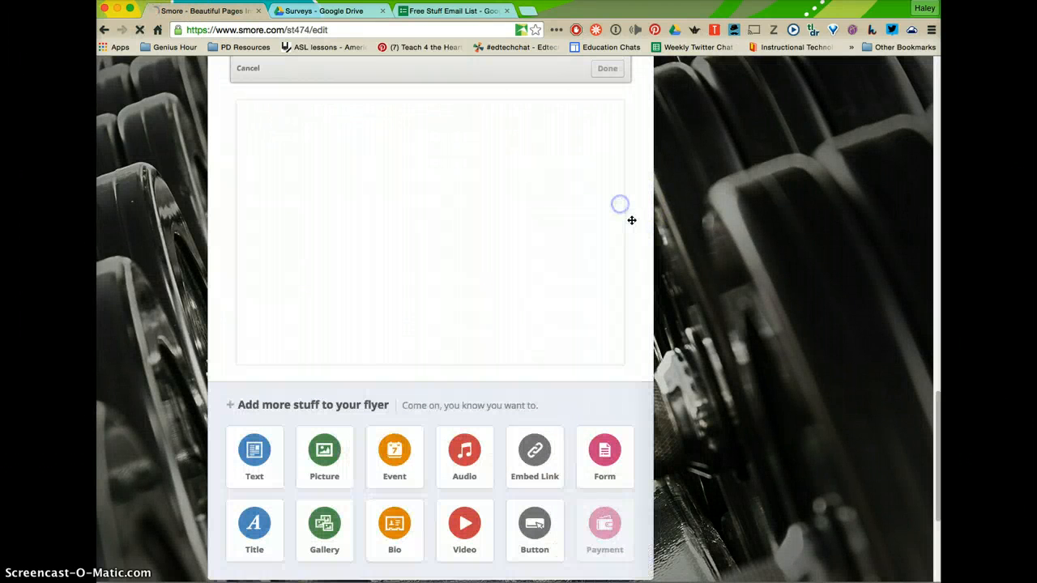
scroll(547, 245, "down", 2)
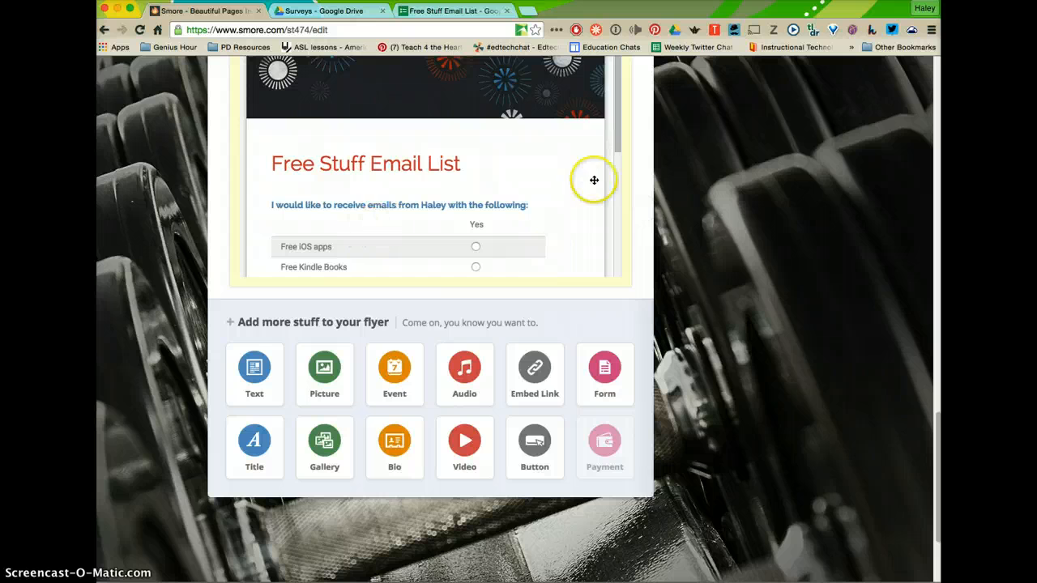
scroll(548, 217, "down", 2)
scroll(548, 217, "up", 3)
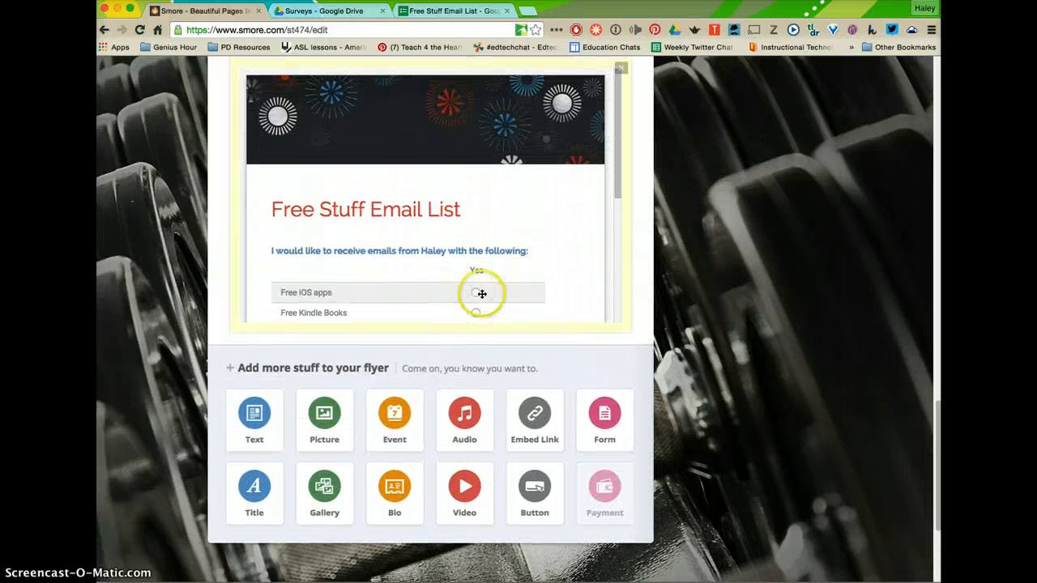
scroll(447, 298, "down", 1)
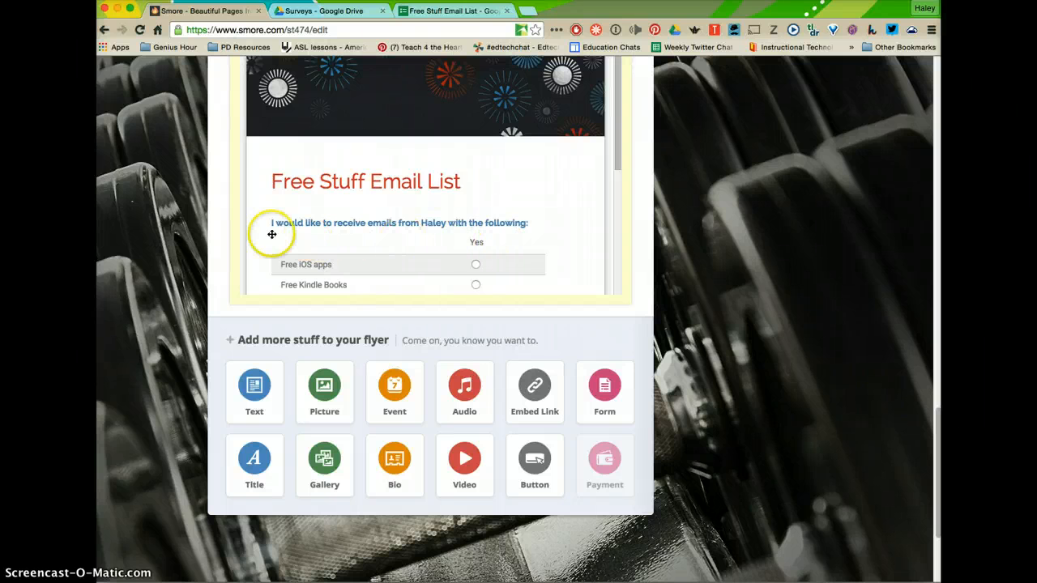
scroll(442, 235, "up", 5)
scroll(441, 235, "up", 2)
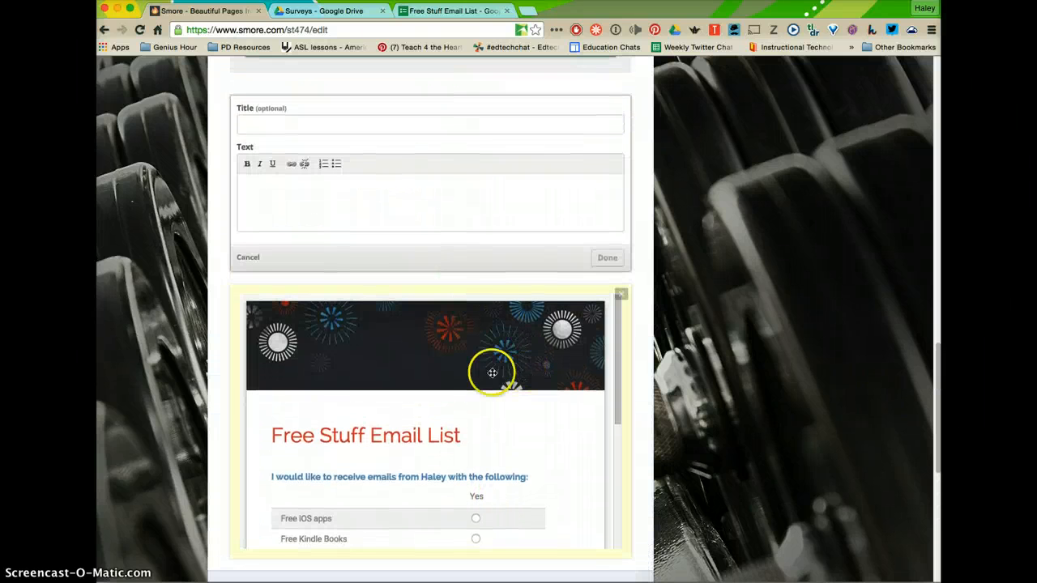
Step: Start adding a video to the end of the flyer
scroll(477, 369, "up", 8)
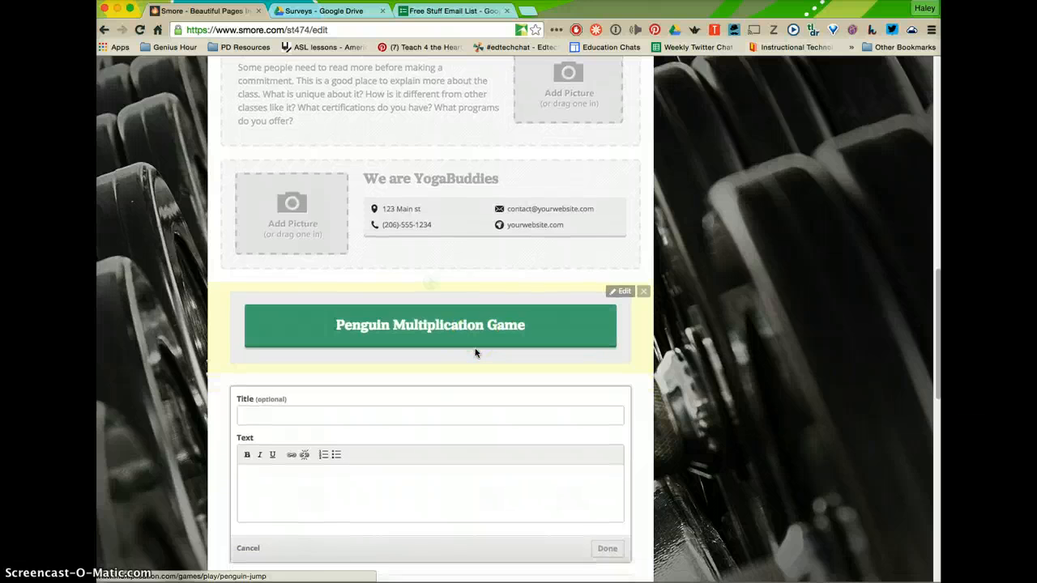
scroll(477, 351, "up", 9)
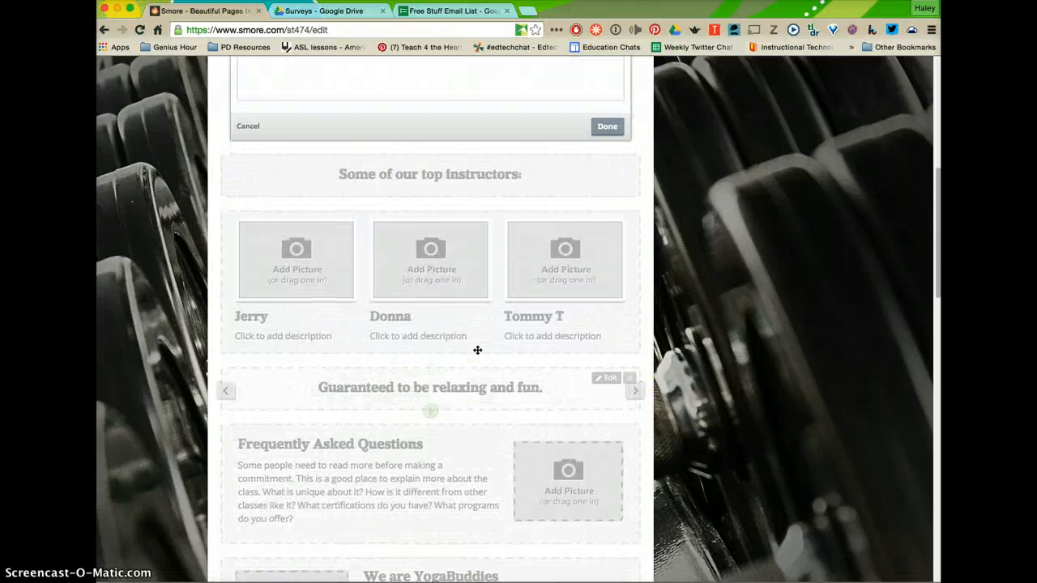
scroll(478, 350, "down", 15)
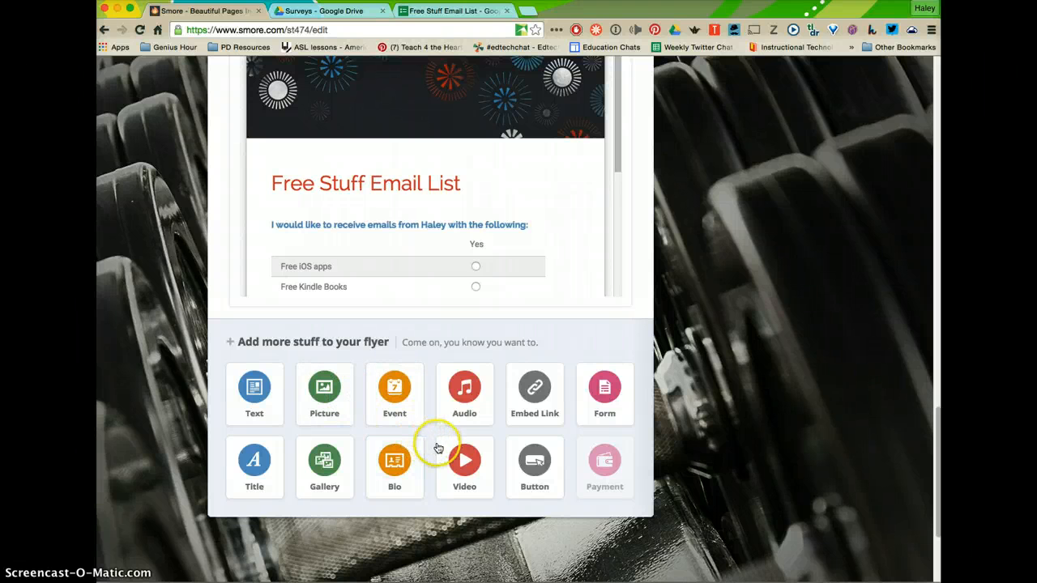
scroll(436, 447, "up", 1)
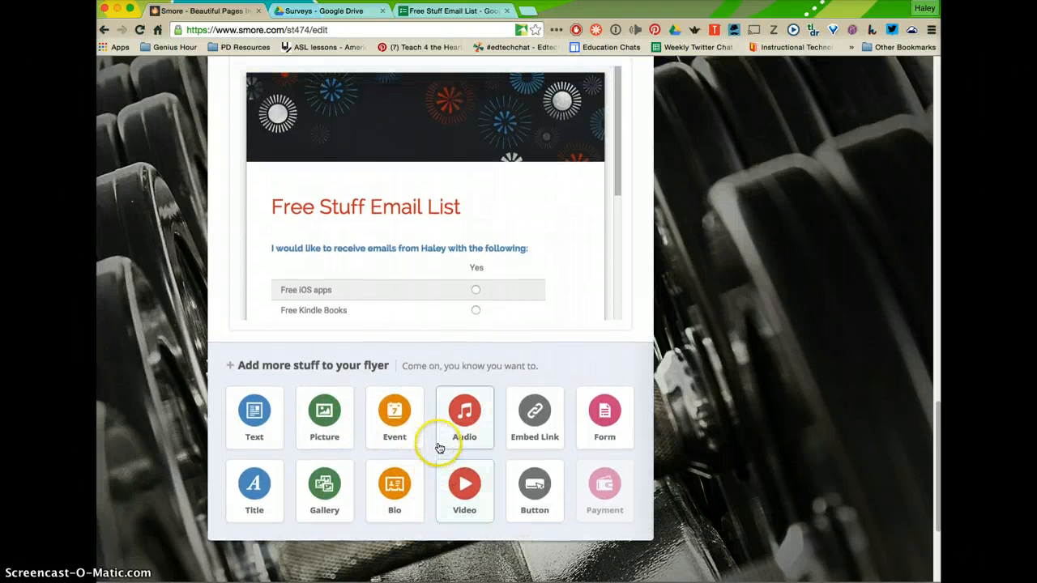
left_click(473, 489)
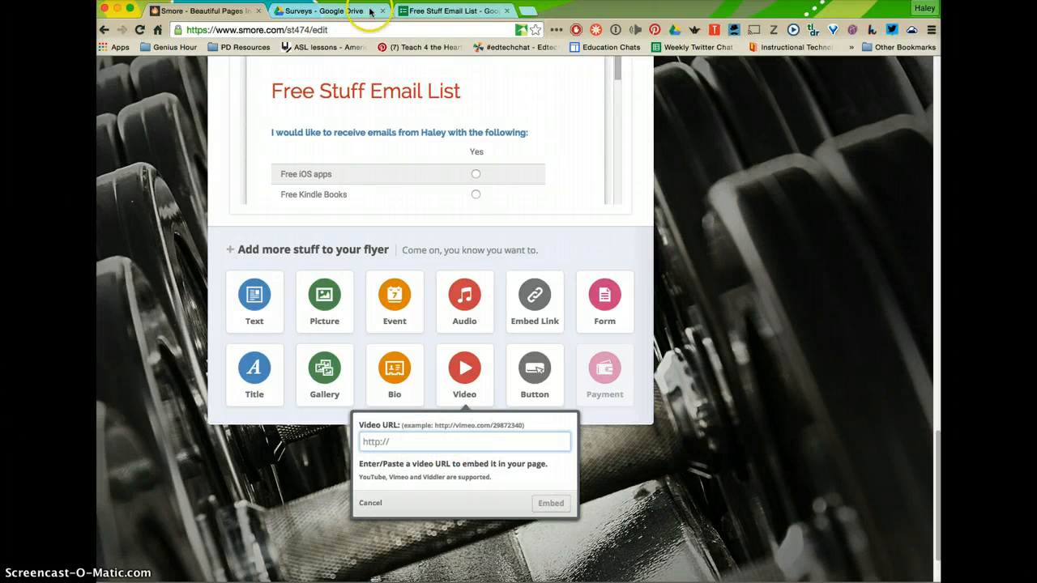
Step: Load youtube.com in the browser tab holding the Google form and open the recommended Plickers.com video
left_click(418, 12)
left_click(416, 30)
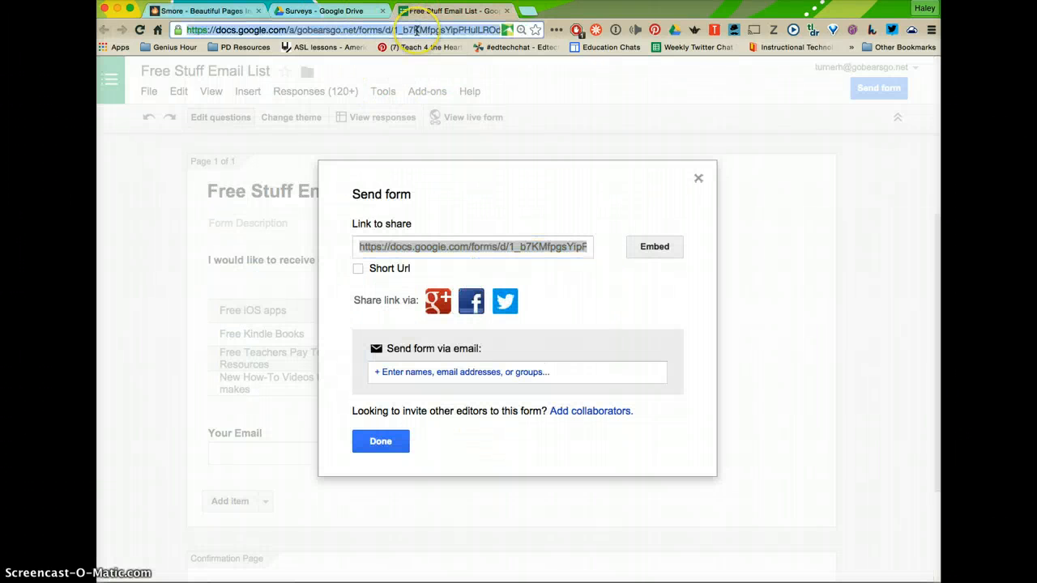
type("youtube.com")
key("Return")
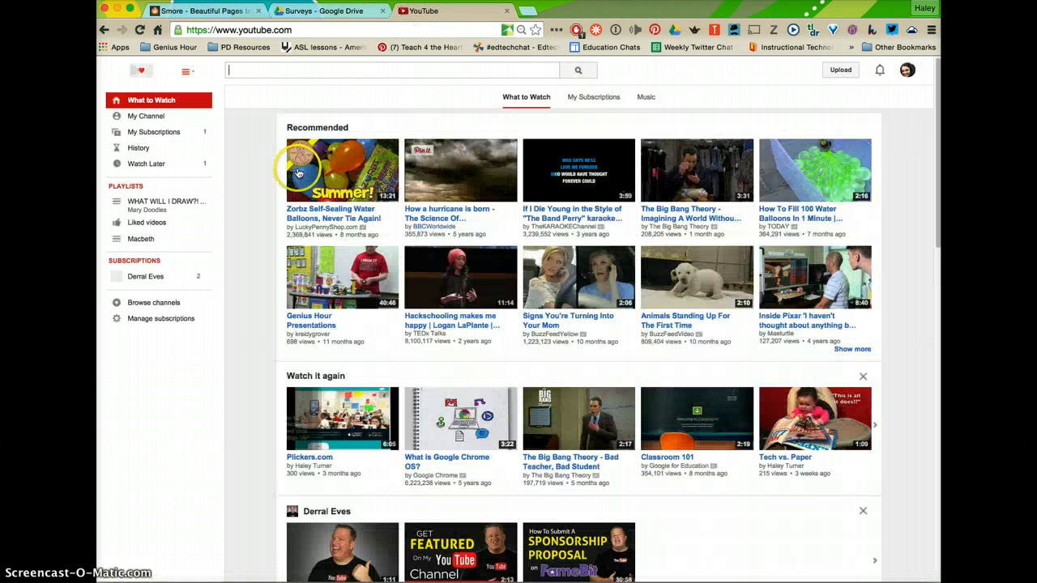
left_click(306, 456)
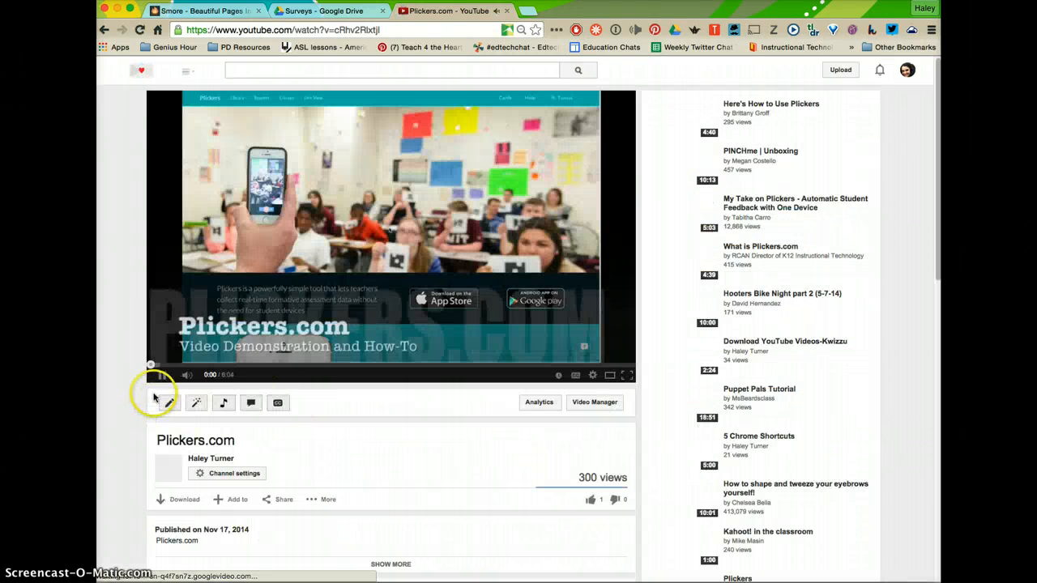
Step: Copy the Plickers.com video's web address and embed it in the Smore flyer as the video URL
left_click(322, 30)
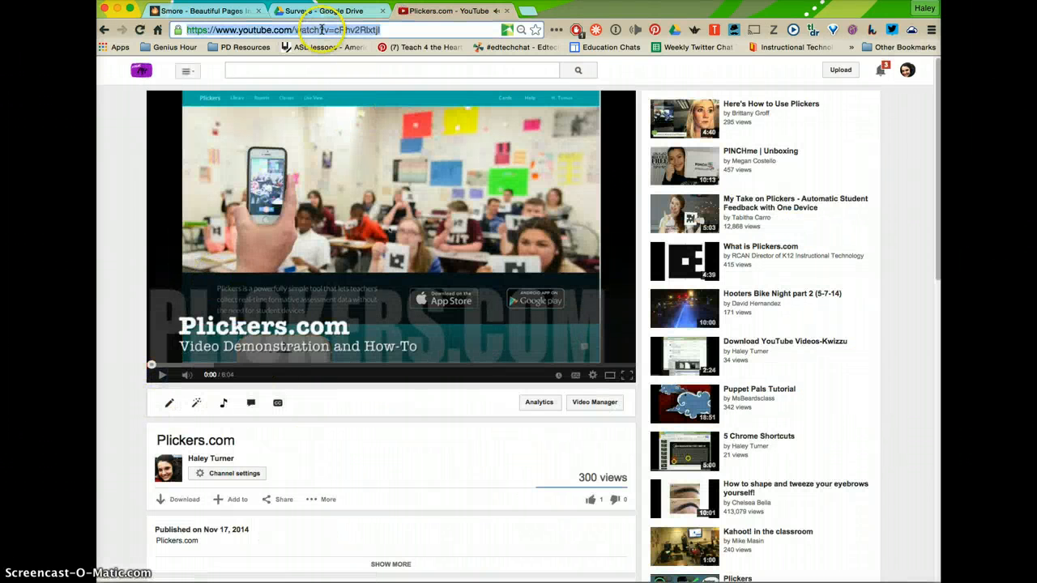
right_click(325, 34)
left_click(347, 47)
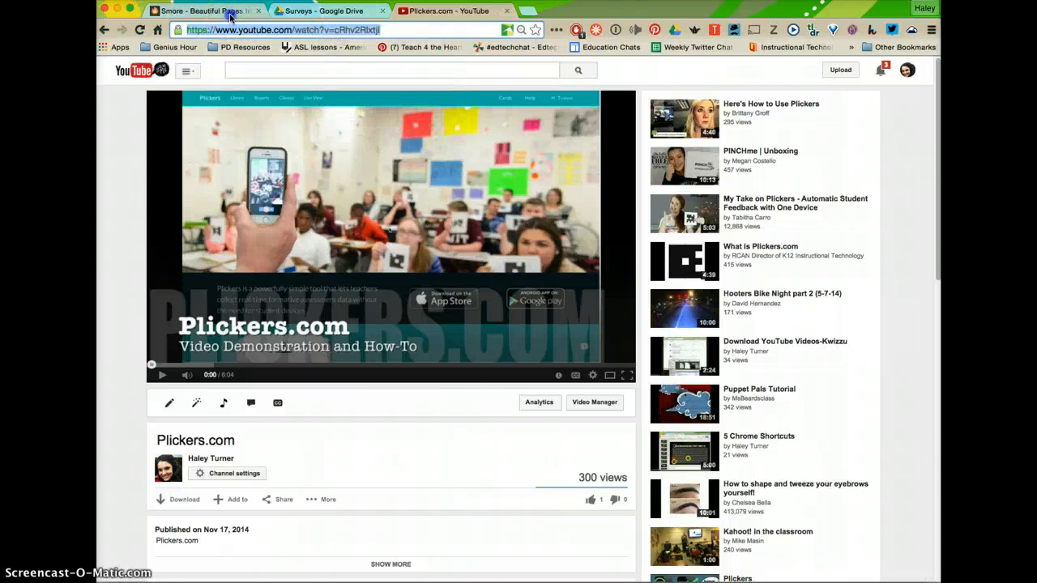
left_click(231, 13)
right_click(393, 441)
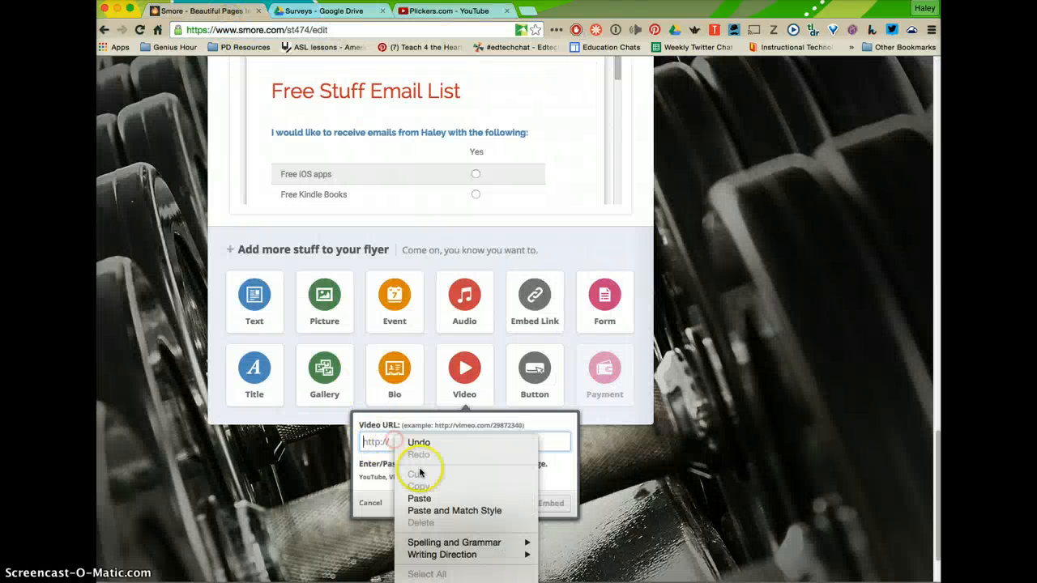
left_click(417, 495)
left_click(551, 504)
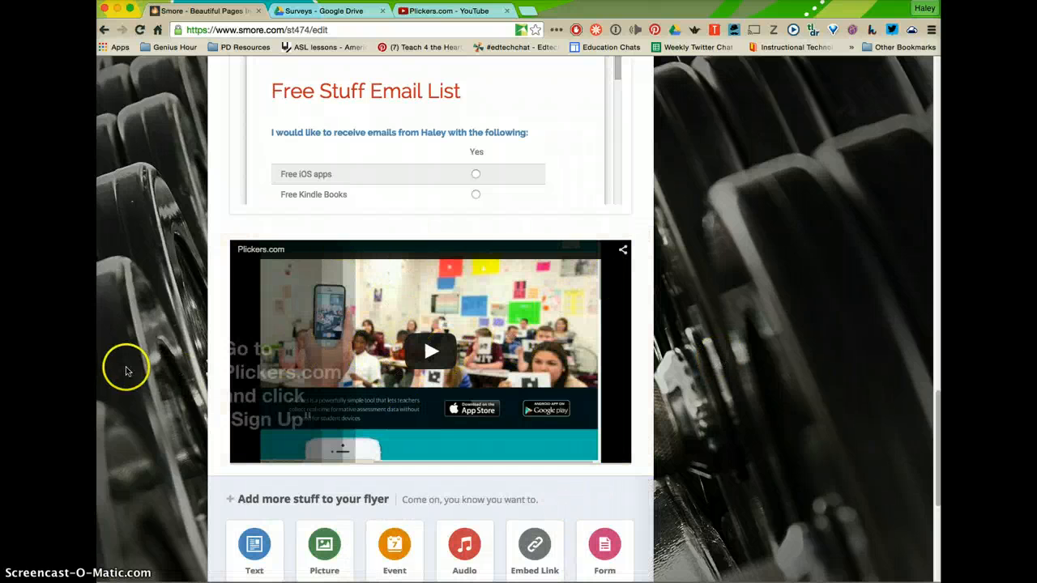
Step: Review the embedded Plickers.com video among the flyer's other blocks and compare it with its YouTube page
scroll(162, 366, "up", 5)
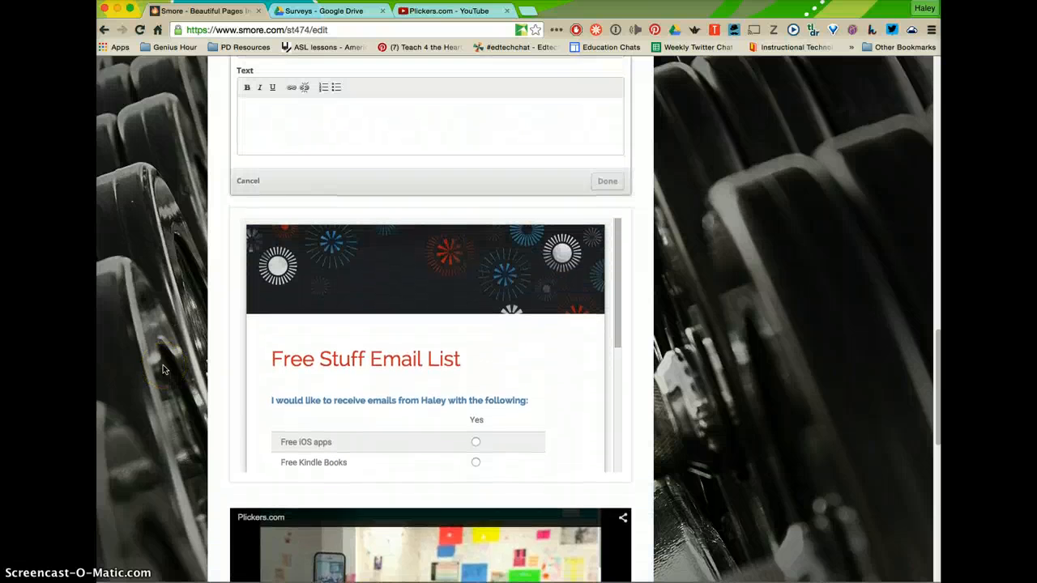
scroll(209, 357, "down", 3)
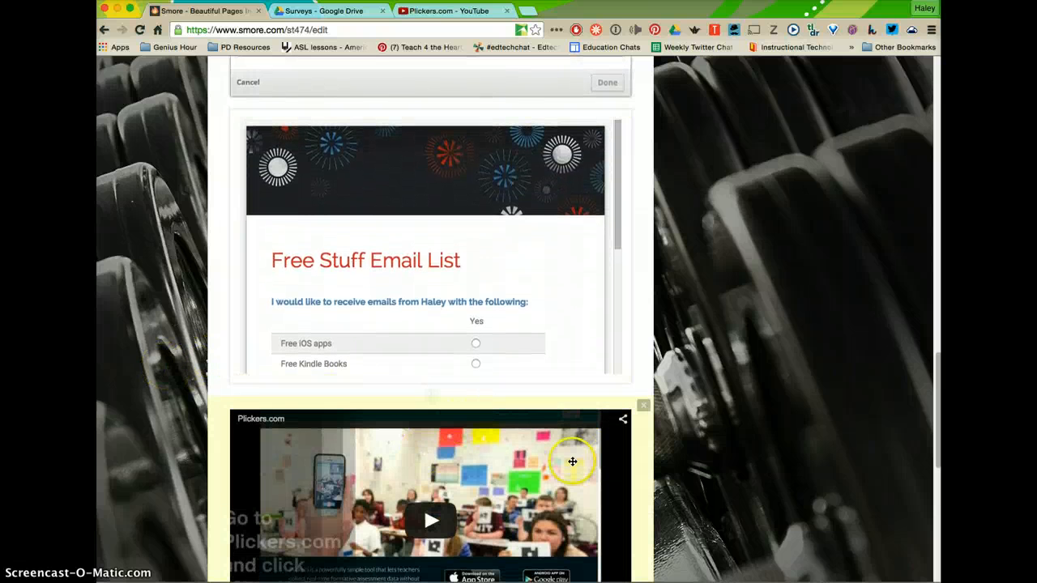
scroll(562, 470, "down", 2)
scroll(532, 505, "up", 6)
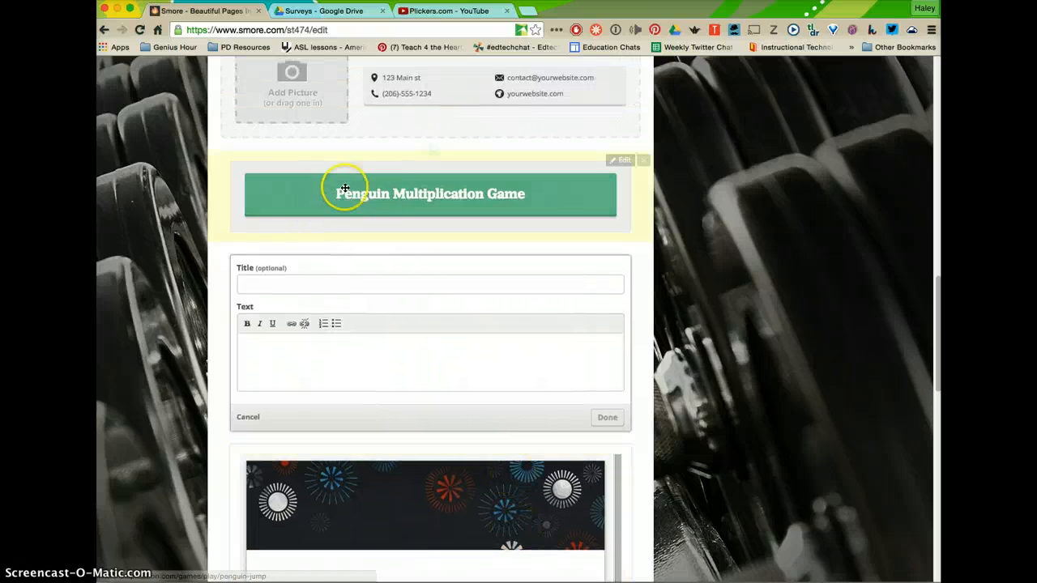
left_click(444, 13)
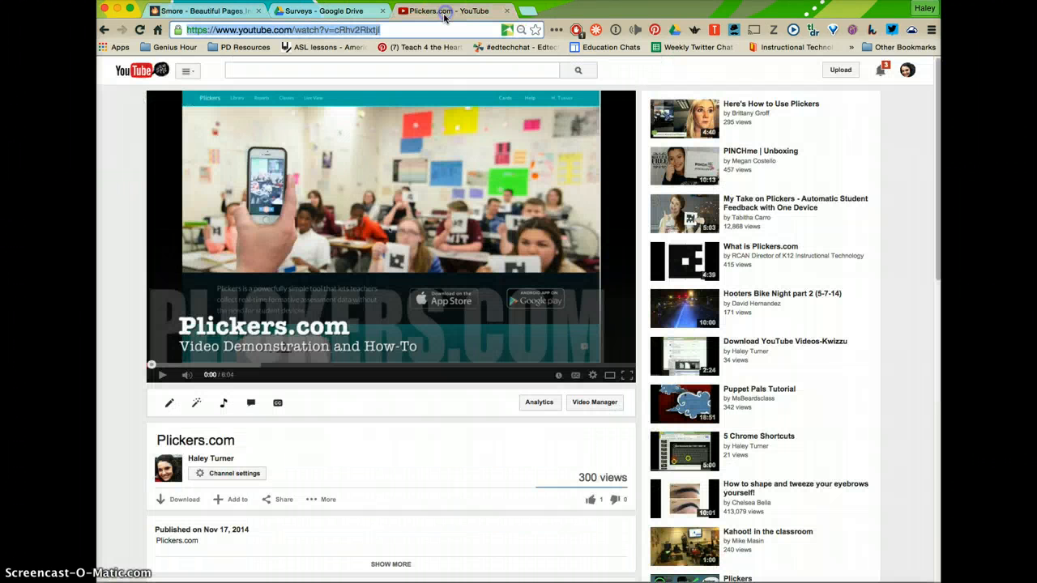
left_click(233, 11)
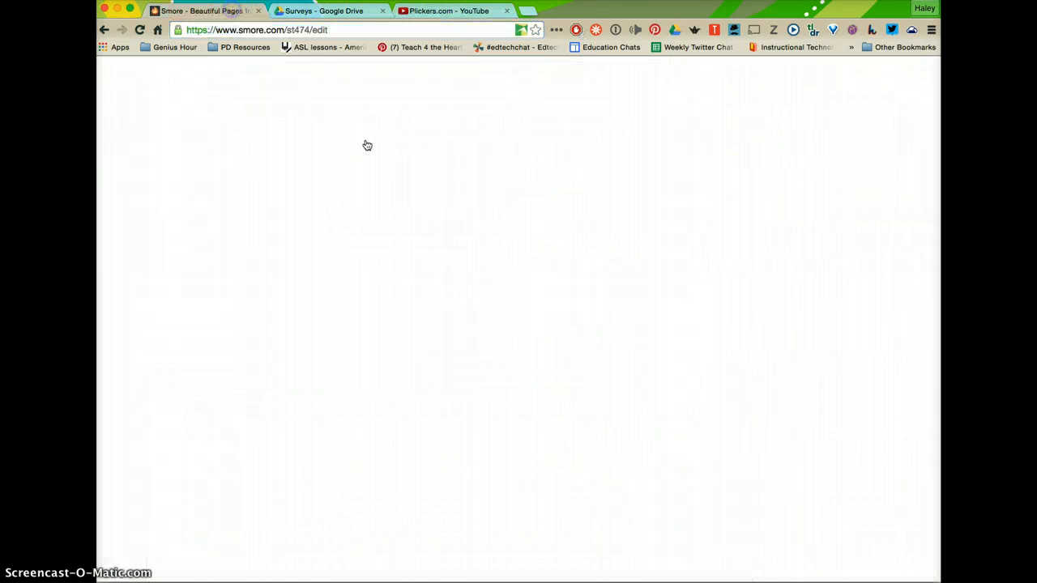
scroll(535, 386, "down", 3)
scroll(429, 375, "down", 5)
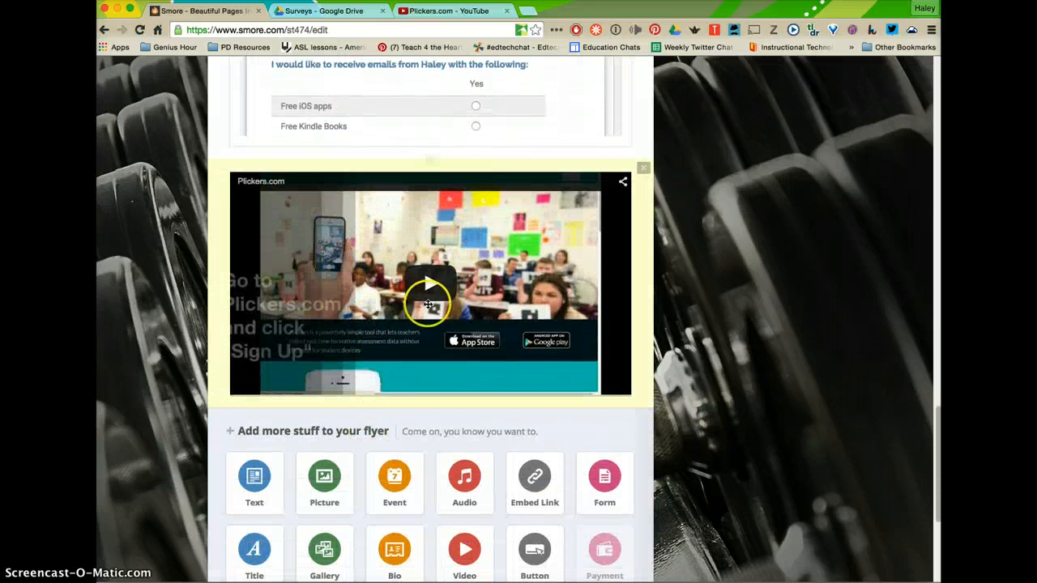
Step: Start adding an embedded link to the end of the flyer
scroll(546, 305, "down", 2)
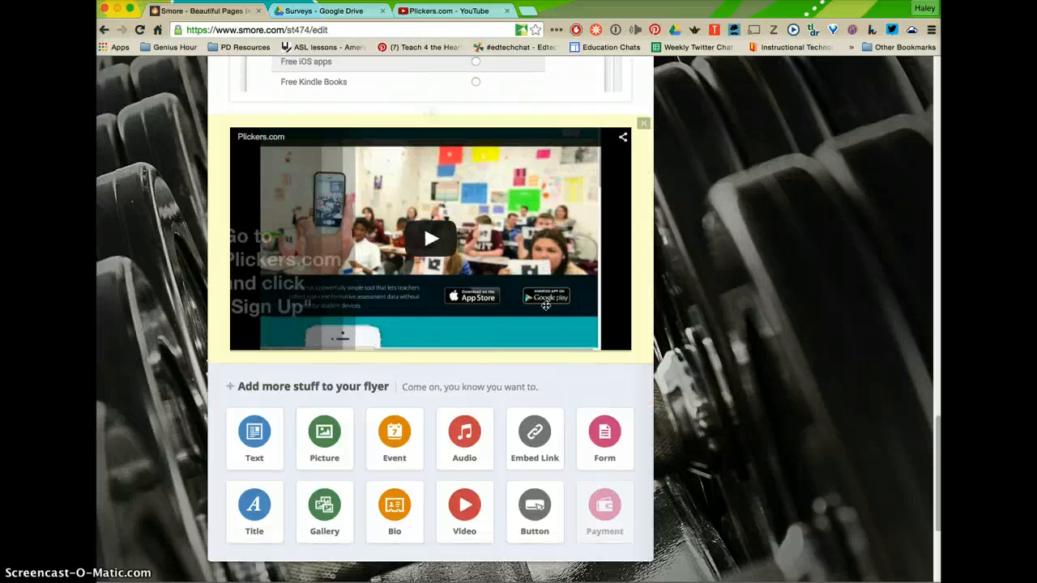
left_click(551, 309)
scroll(553, 311, "down", 1)
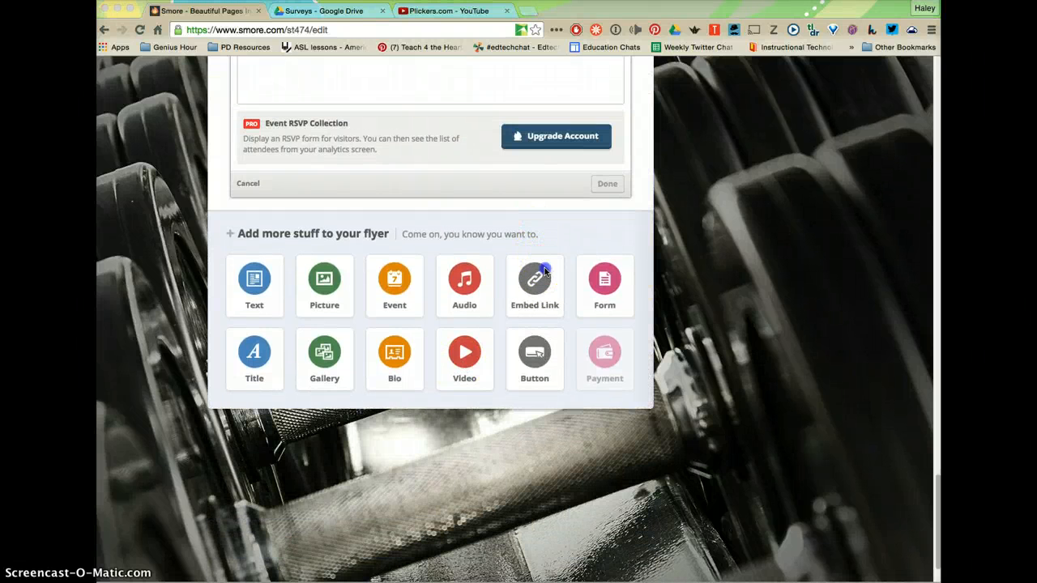
left_click(543, 271)
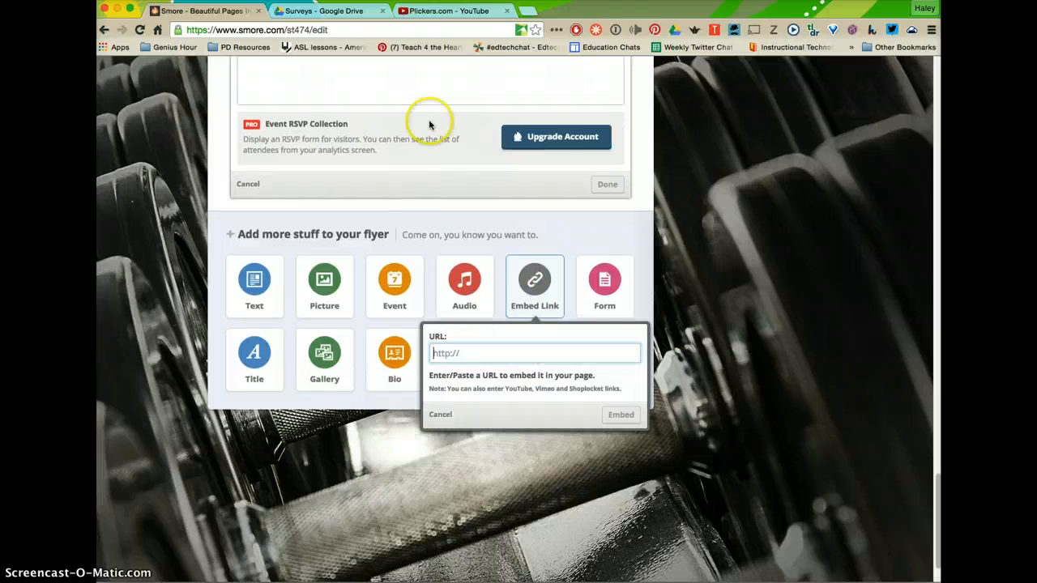
Step: Open the bookmarked Instructional Technology site in the YouTube tab and copy its web address
left_click(441, 12)
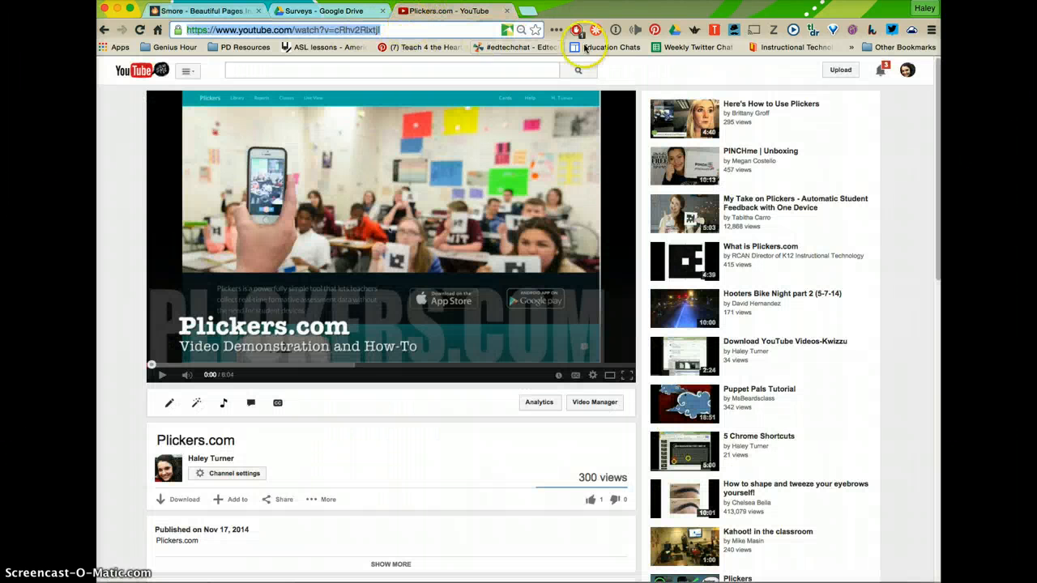
left_click(782, 49)
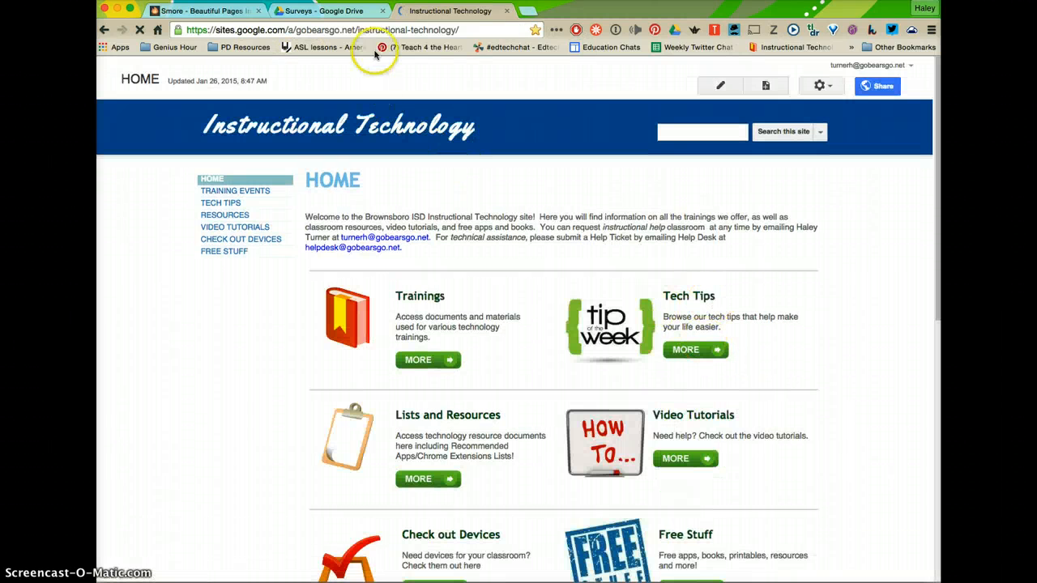
left_click(367, 31)
right_click(368, 31)
left_click(385, 47)
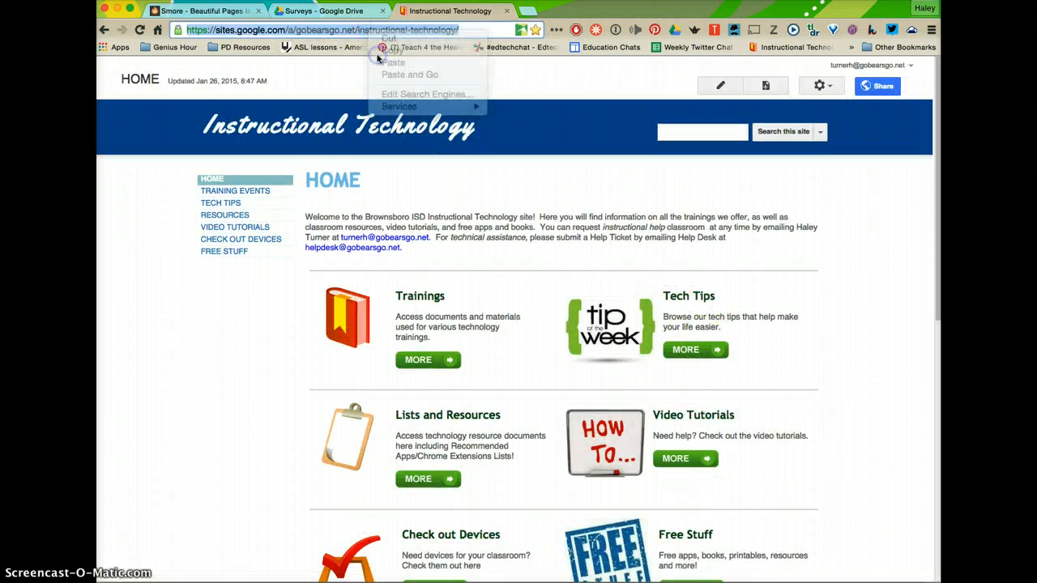
Step: Embed the copied Instructional Technology address as a link in the Smore flyer and compare the new block with the site
left_click(203, 10)
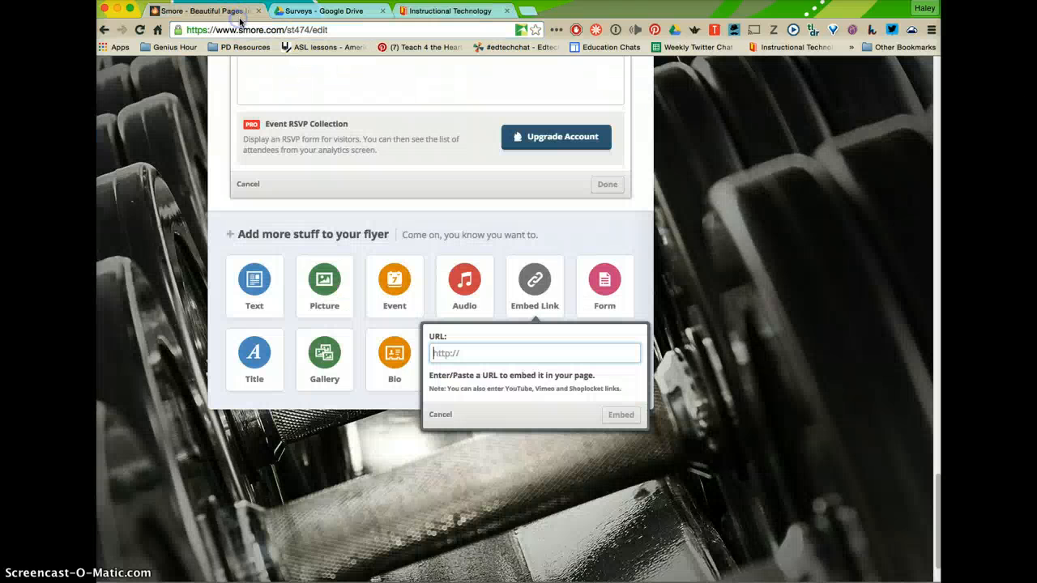
right_click(465, 353)
left_click(493, 412)
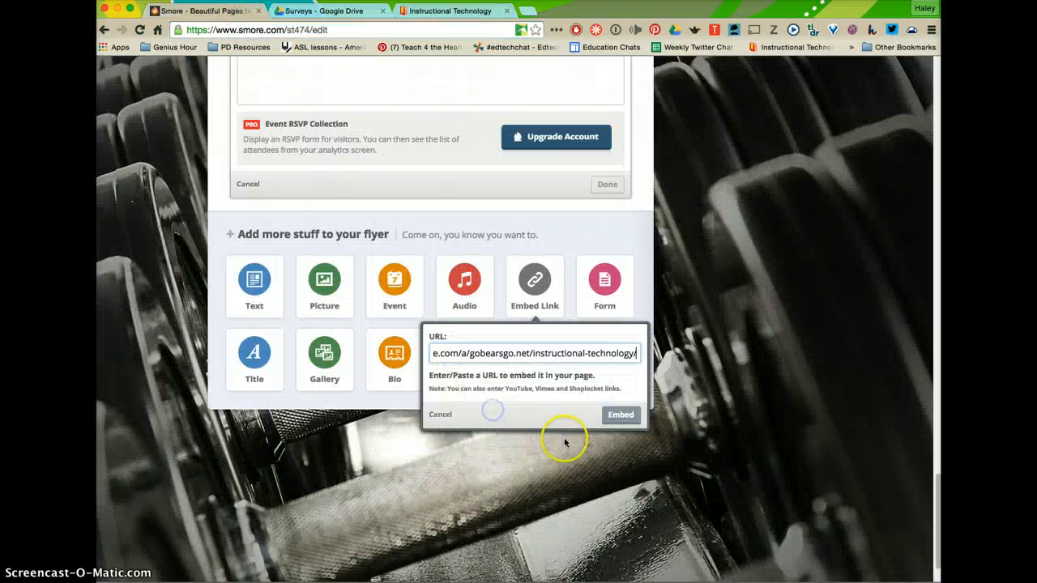
left_click(631, 418)
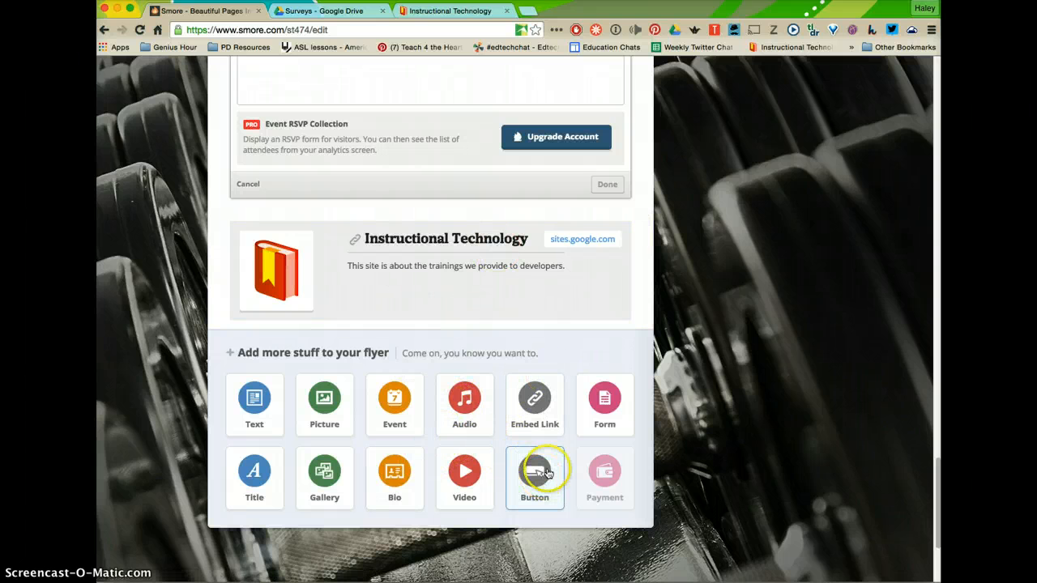
scroll(389, 251, "up", 2)
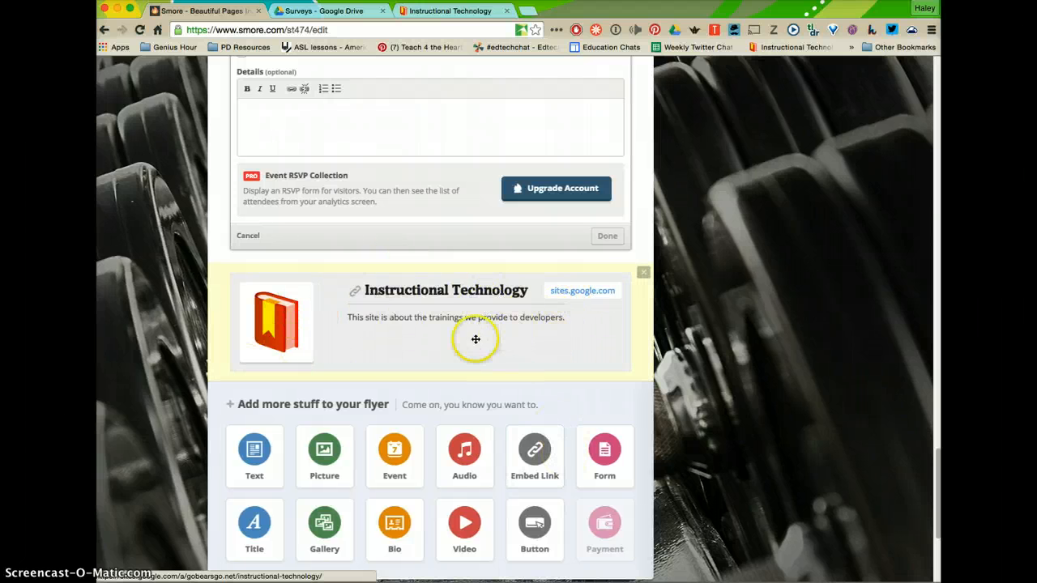
left_click(415, 13)
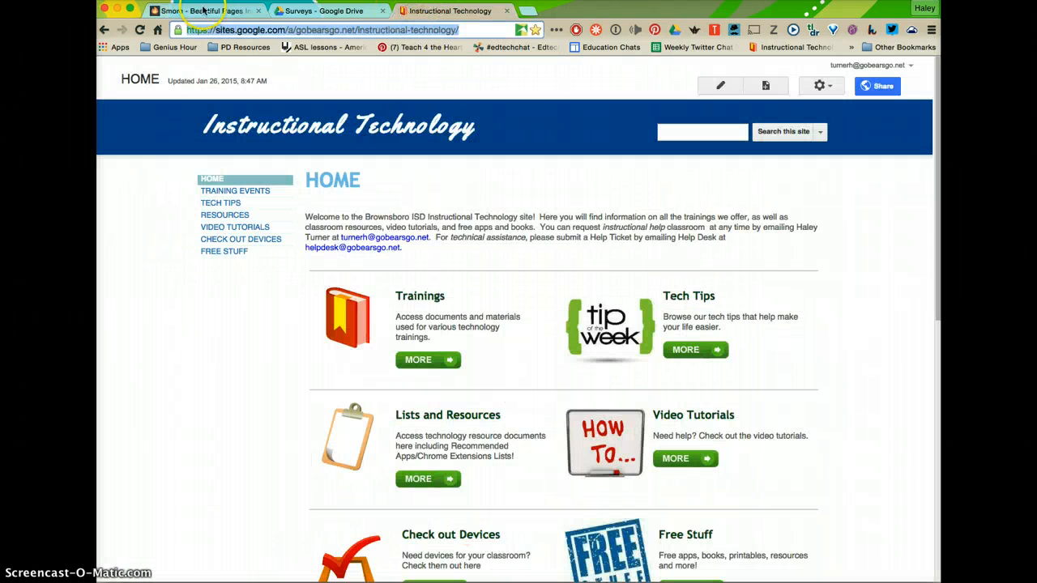
left_click(182, 10)
Step: Try the Modern background photo with basil, garlic and measuring spoons on the flyer
scroll(421, 354, "up", 10)
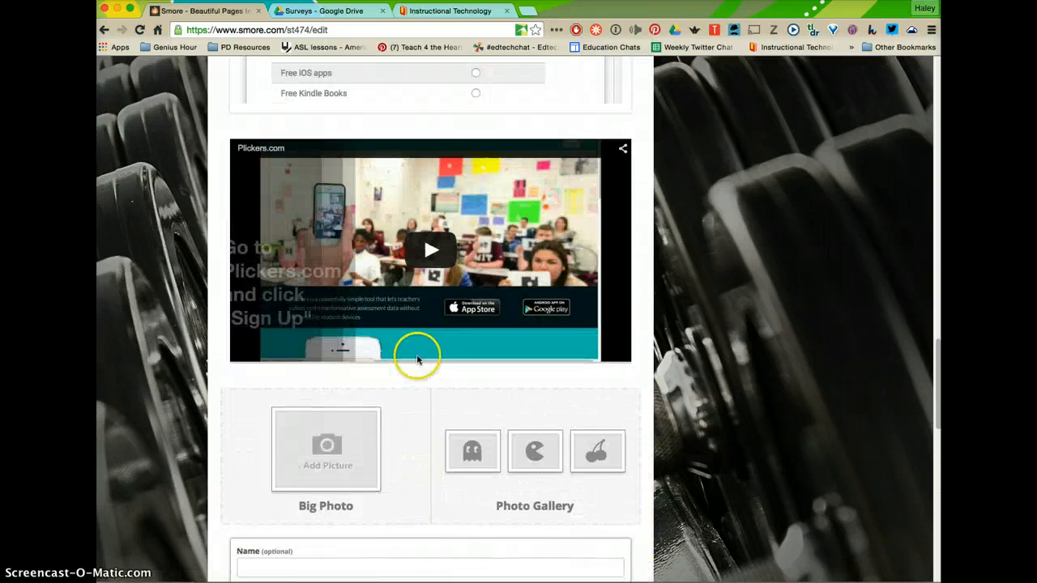
scroll(418, 354, "down", 10)
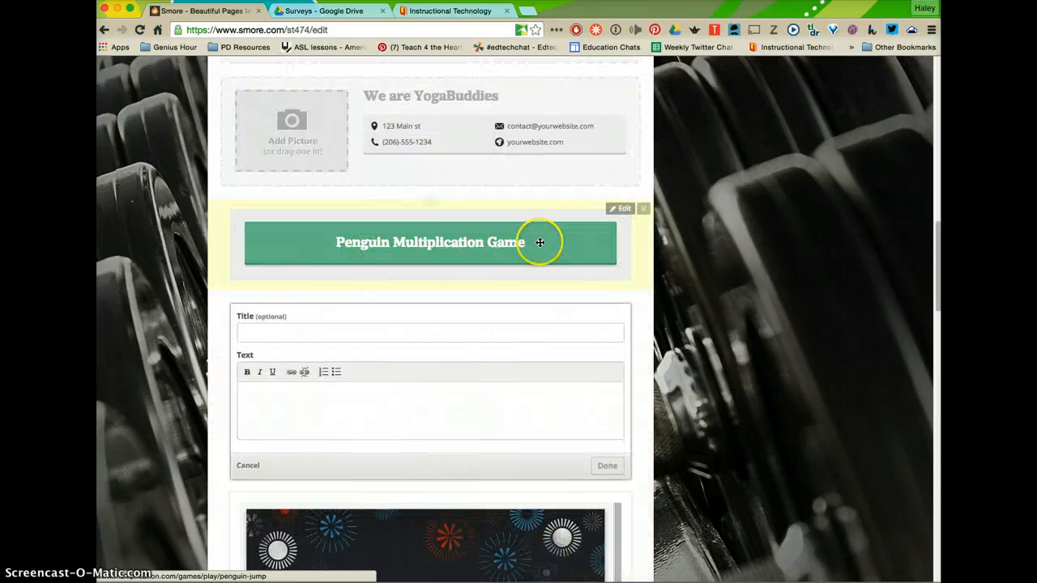
scroll(521, 273, "up", 6)
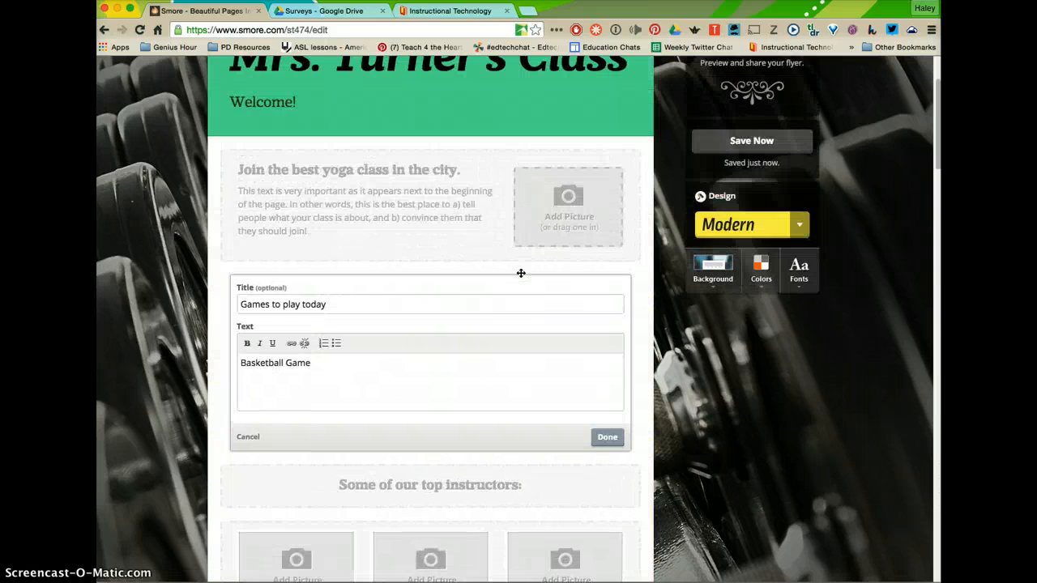
left_click(710, 387)
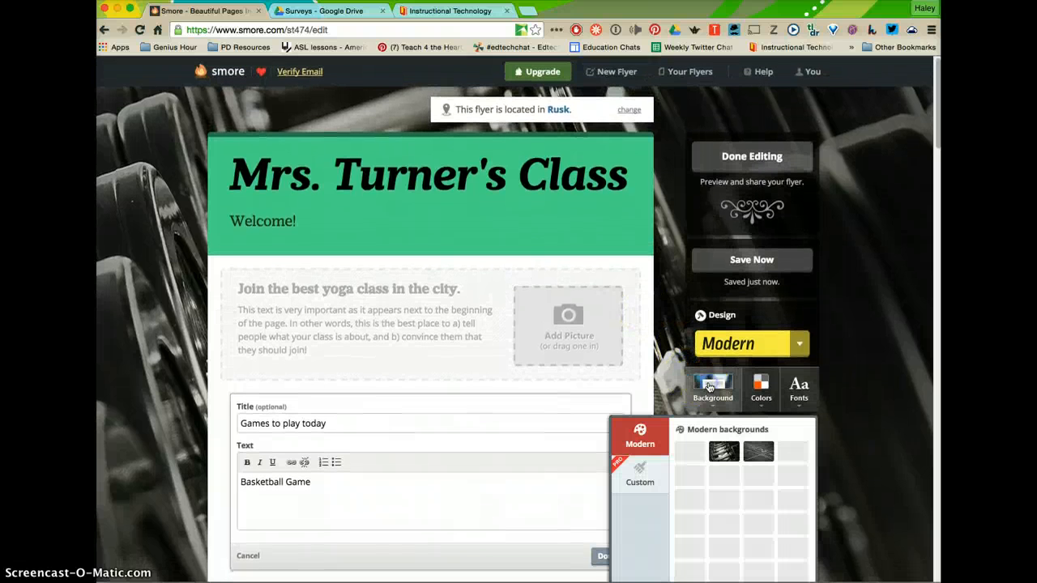
scroll(715, 388, "down", 1)
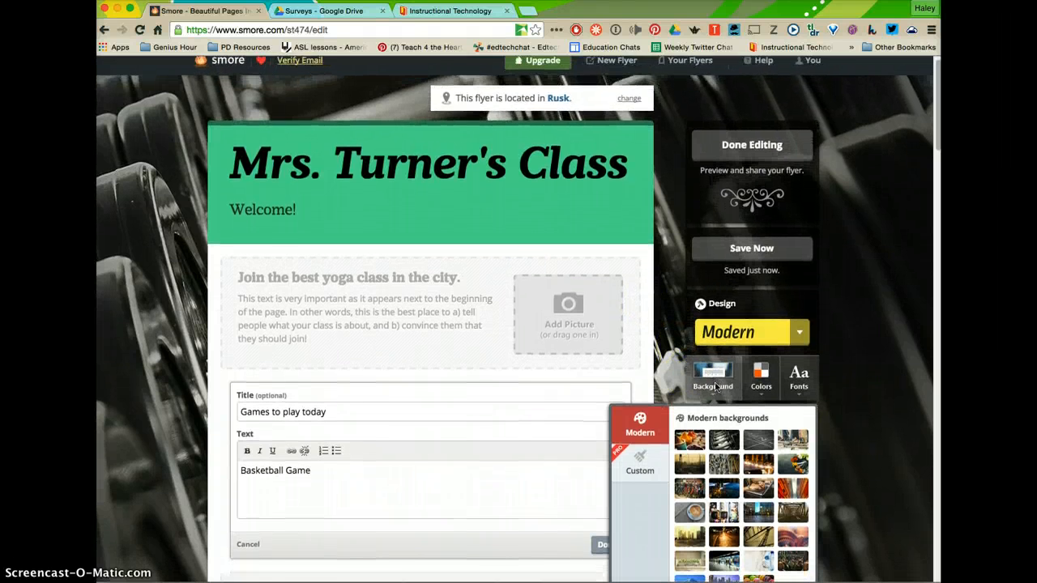
scroll(715, 388, "down", 1)
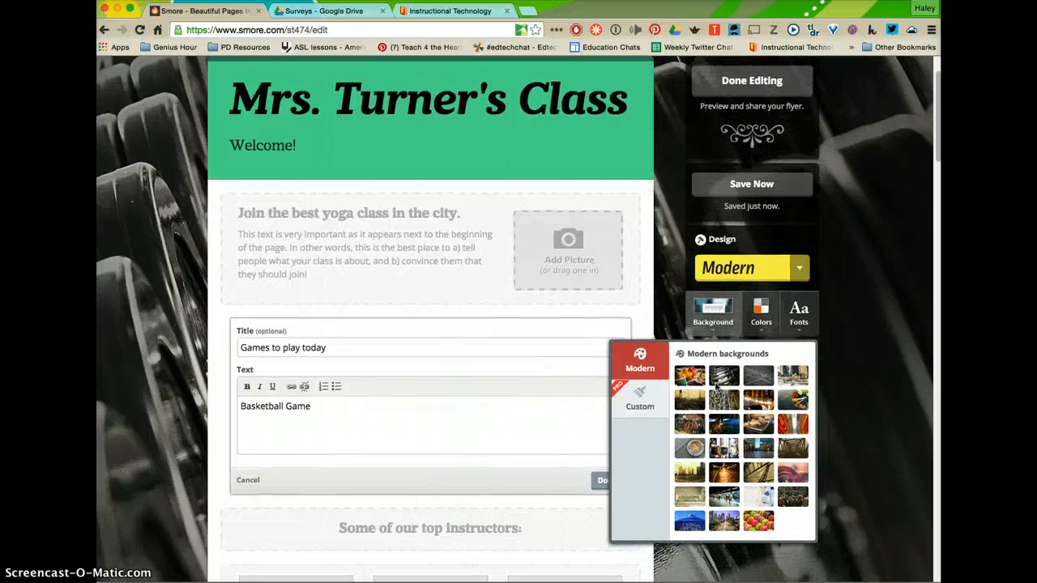
left_click(720, 393)
left_click(792, 397)
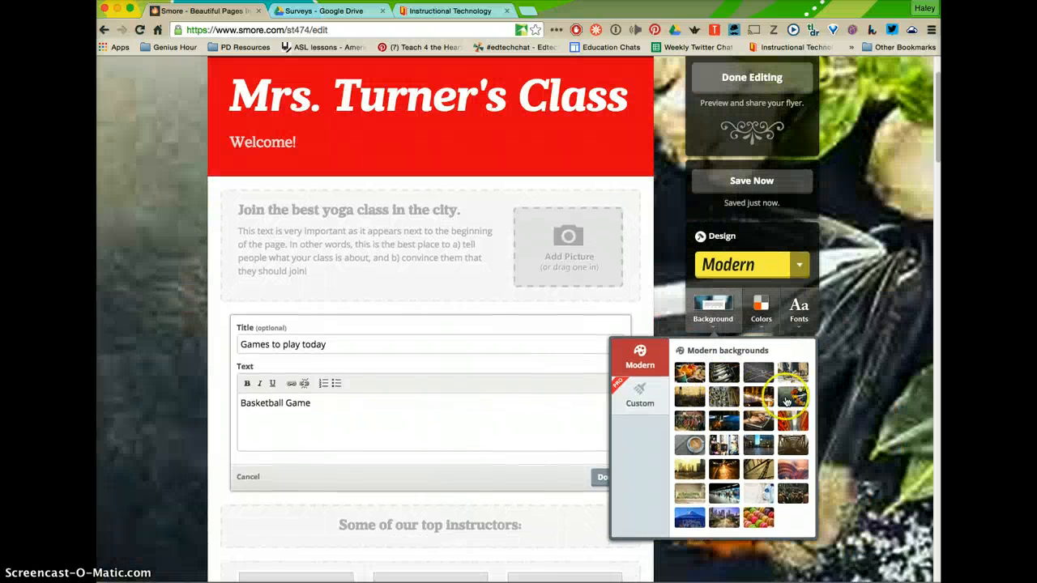
Step: Try the bicycles photo and the city street crosswalk photo as the flyer's Modern background
left_click(717, 328)
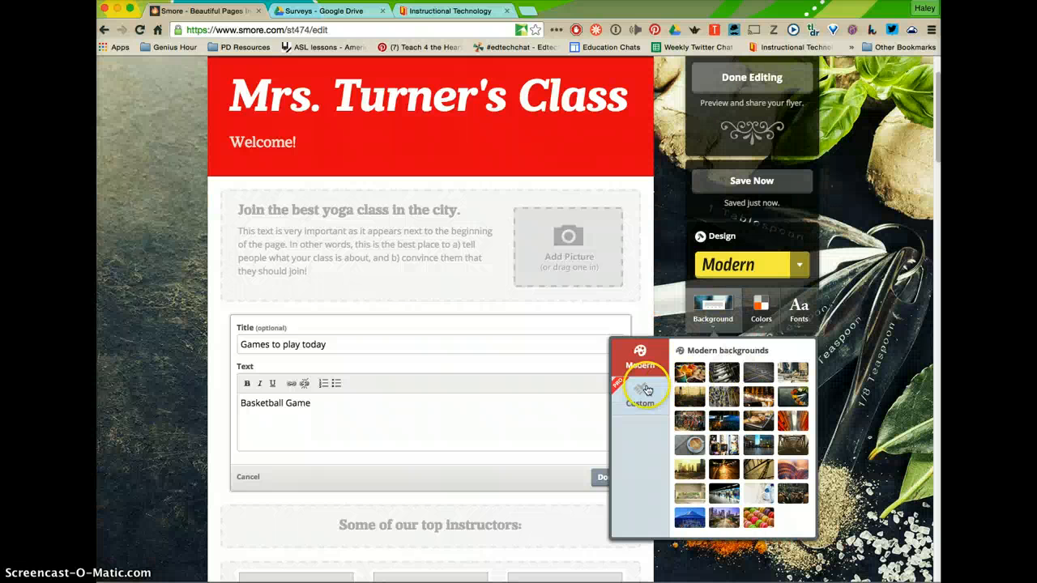
left_click(752, 372)
left_click(700, 332)
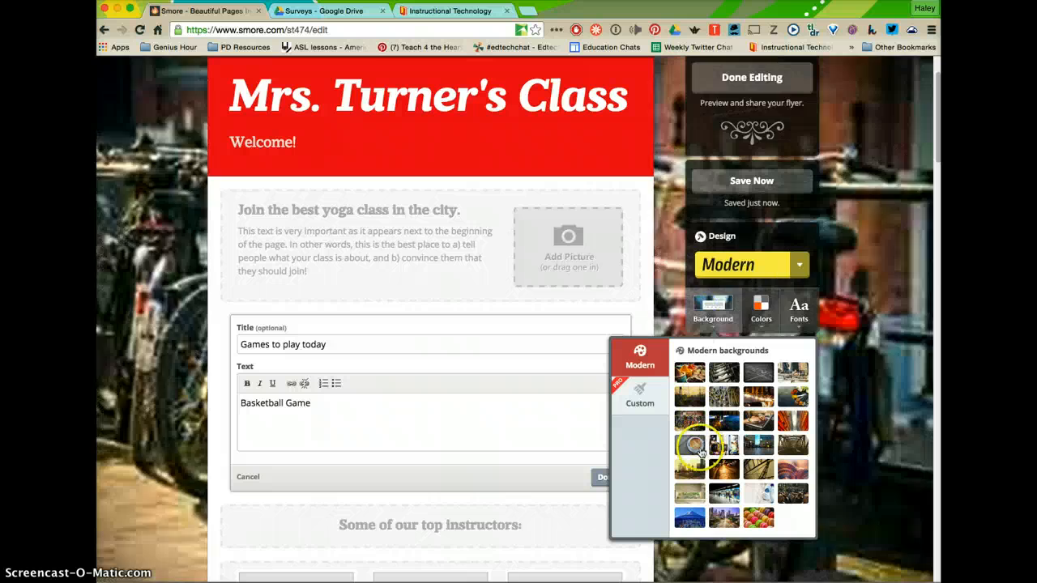
left_click(693, 471)
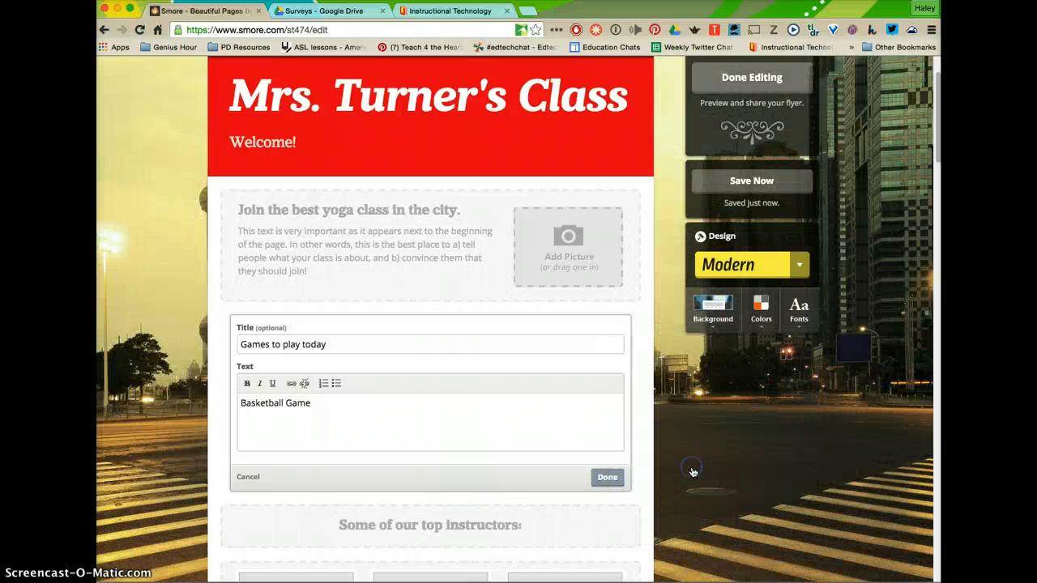
Step: Set the flyer's colour scheme to red and its font to Helvetica
left_click(763, 312)
left_click(711, 369)
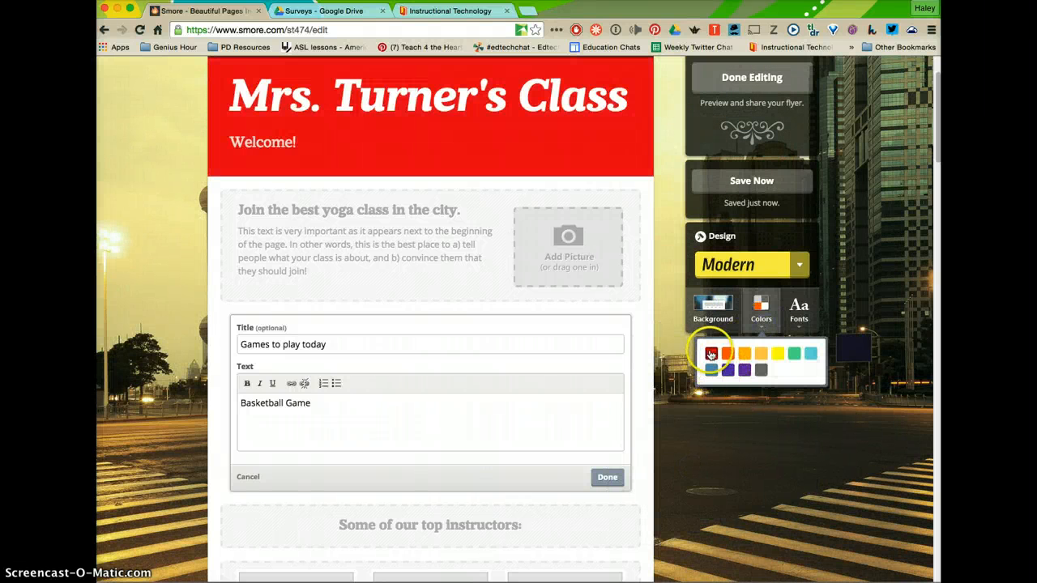
left_click(710, 354)
left_click(799, 309)
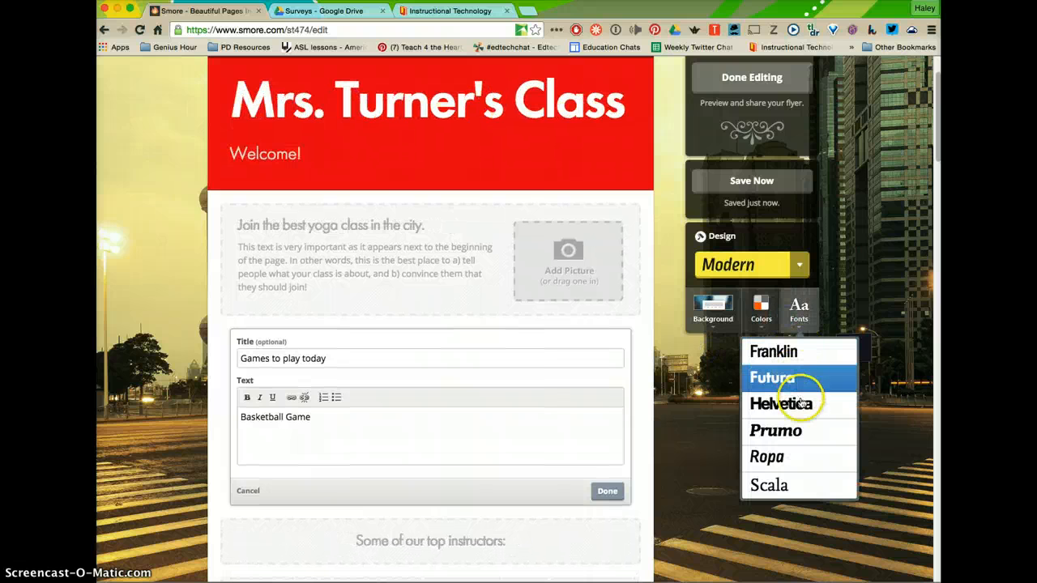
left_click(801, 403)
Step: Switch the flyer's design style to Handwritten
left_click(750, 265)
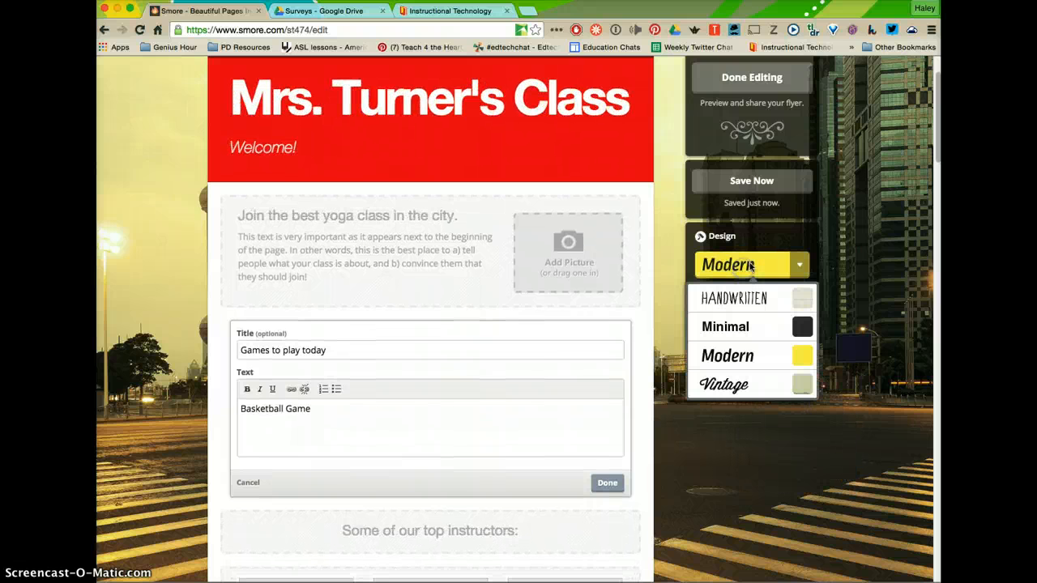
left_click(760, 297)
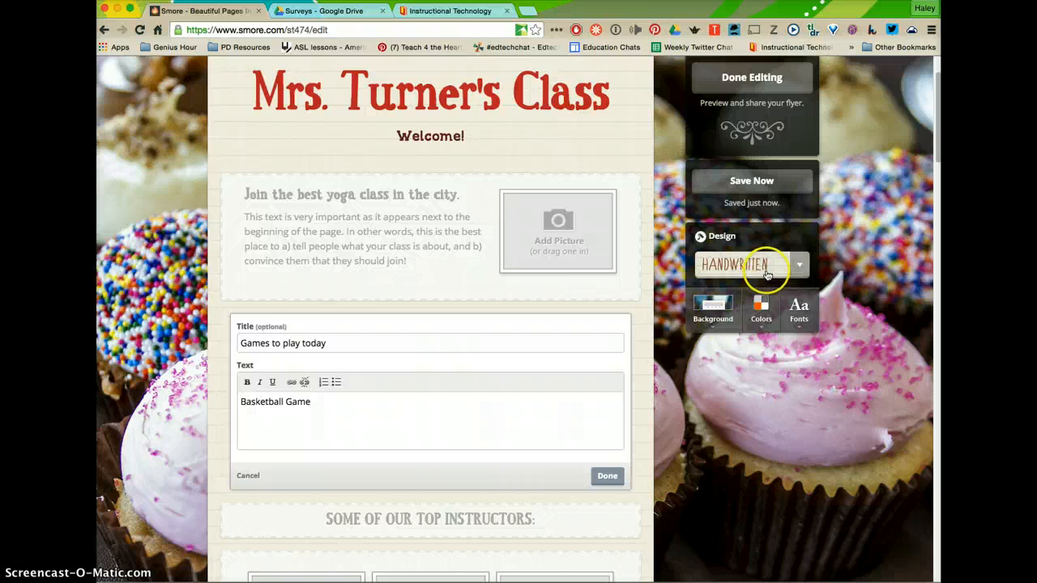
left_click(714, 312)
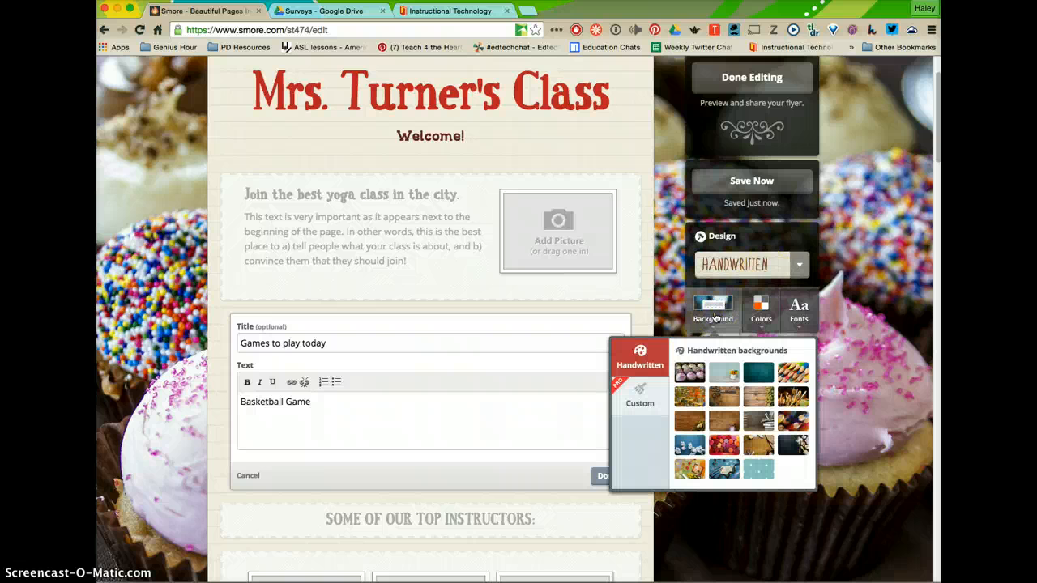
left_click(744, 267)
left_click(749, 259)
Step: Try the crumpled-paper and scrapbook backgrounds, settle on the paintbrushes photo, and set the flyer's colour scheme to orange
left_click(714, 312)
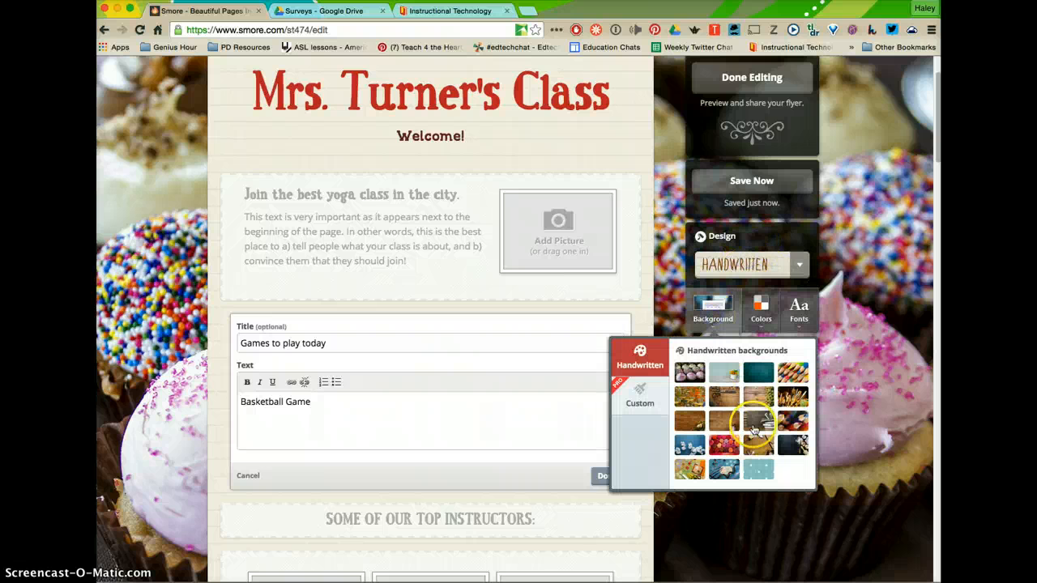
left_click(692, 446)
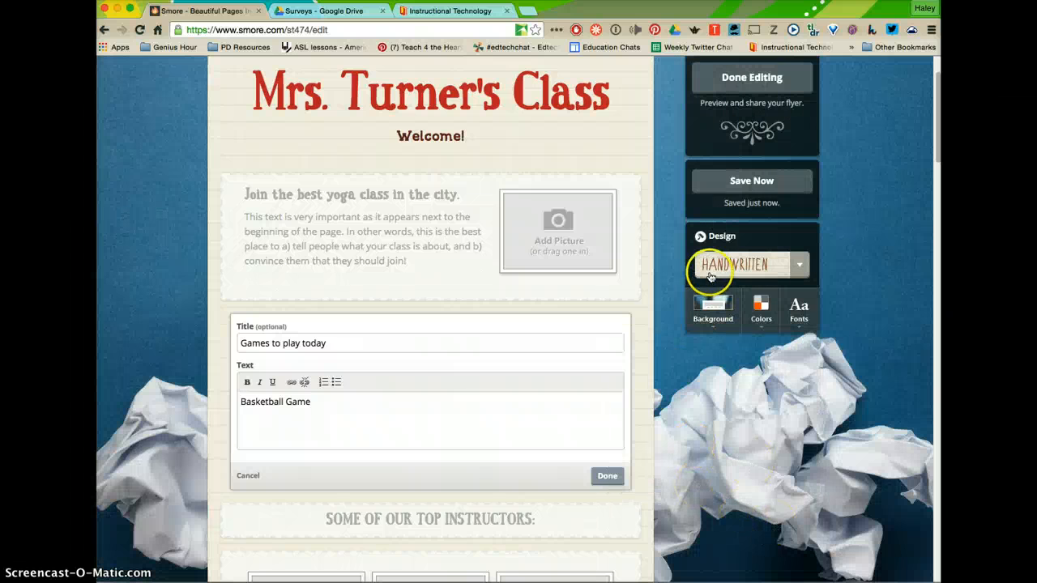
left_click(713, 308)
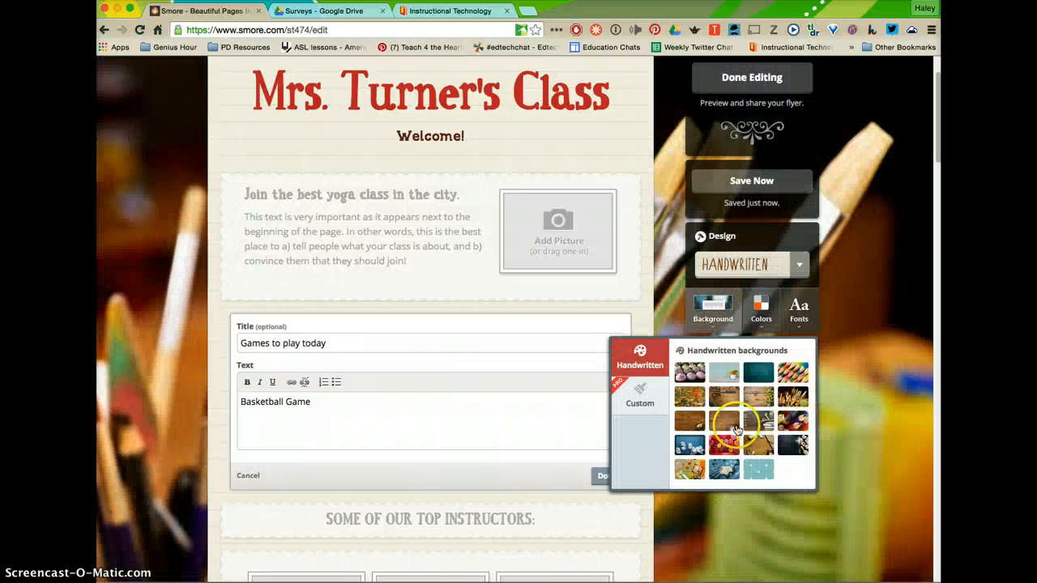
left_click(690, 473)
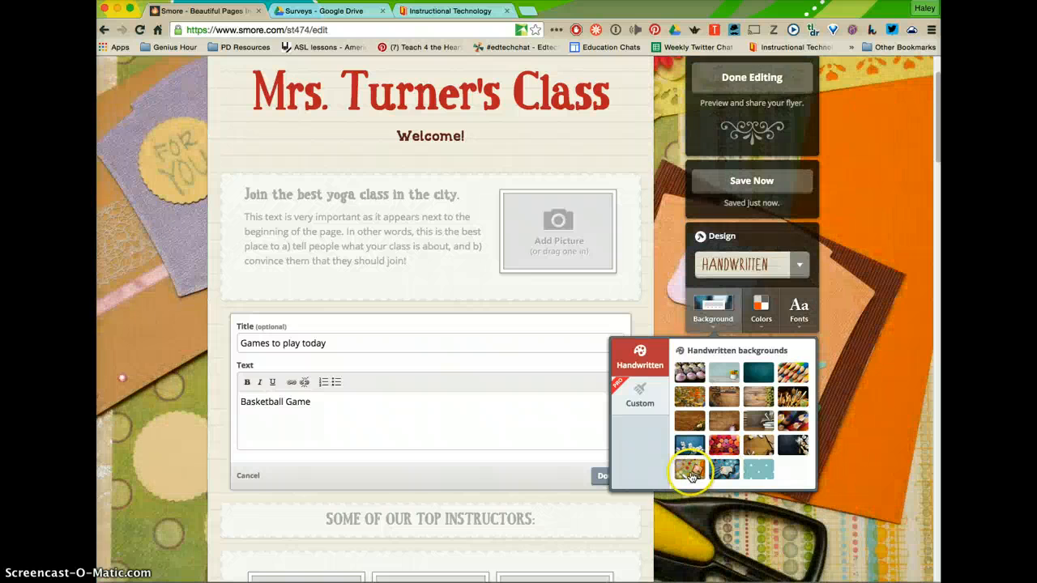
left_click(792, 395)
left_click(759, 309)
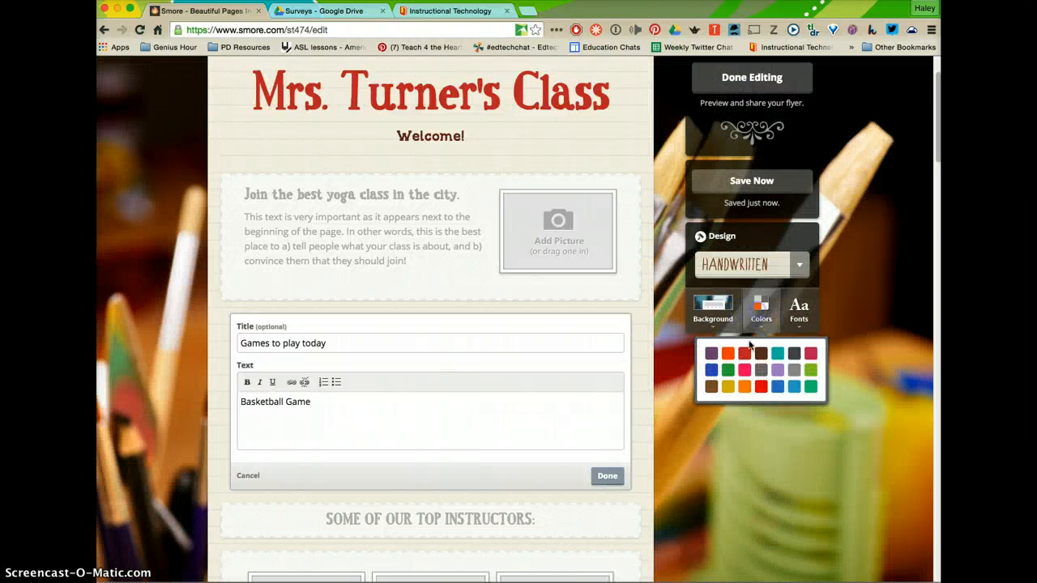
left_click(747, 392)
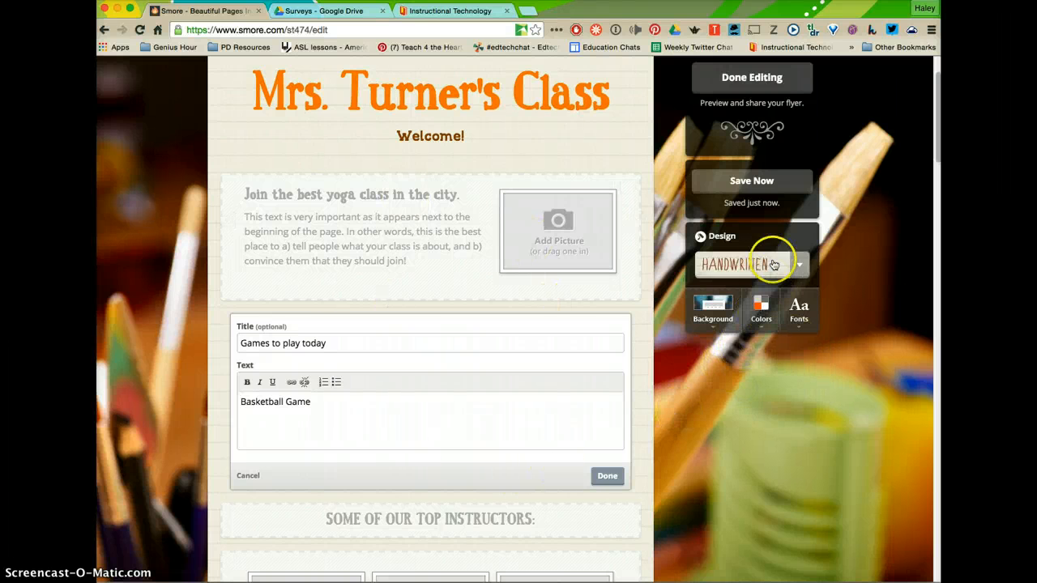
Step: Save the flyer and try to finish editing it
scroll(774, 265, "up", 2)
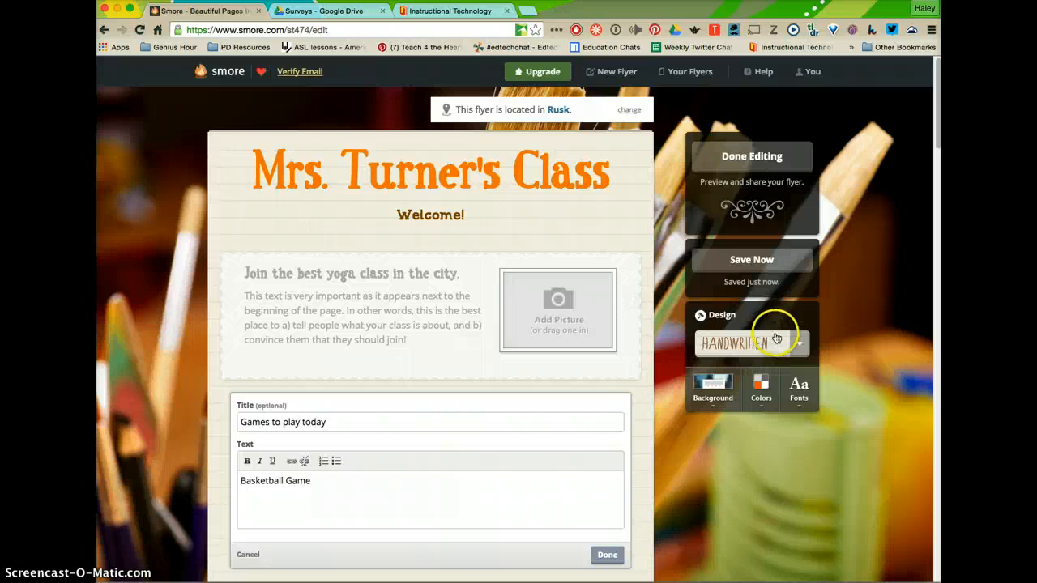
left_click(748, 264)
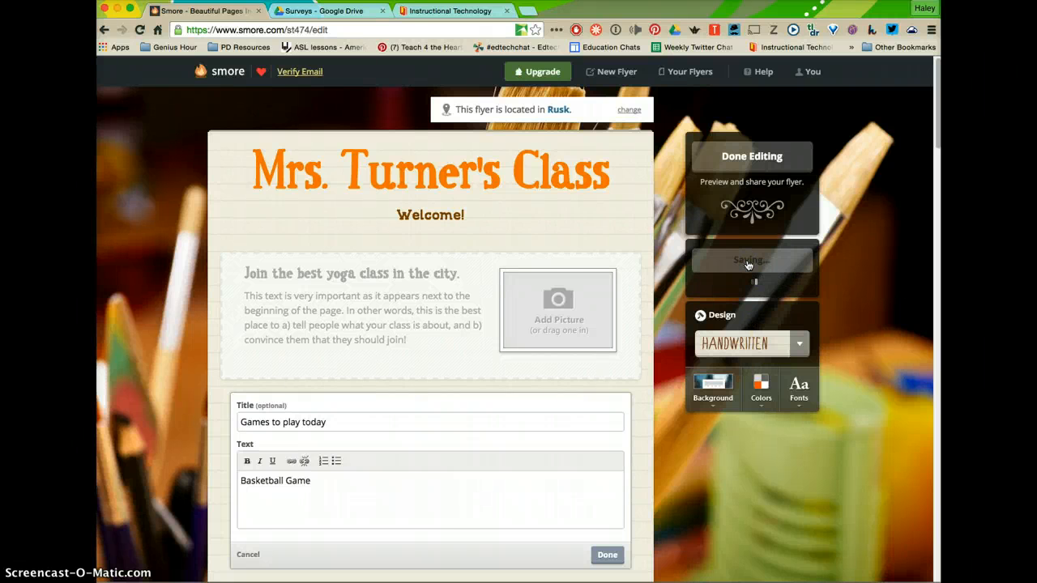
left_click(760, 163)
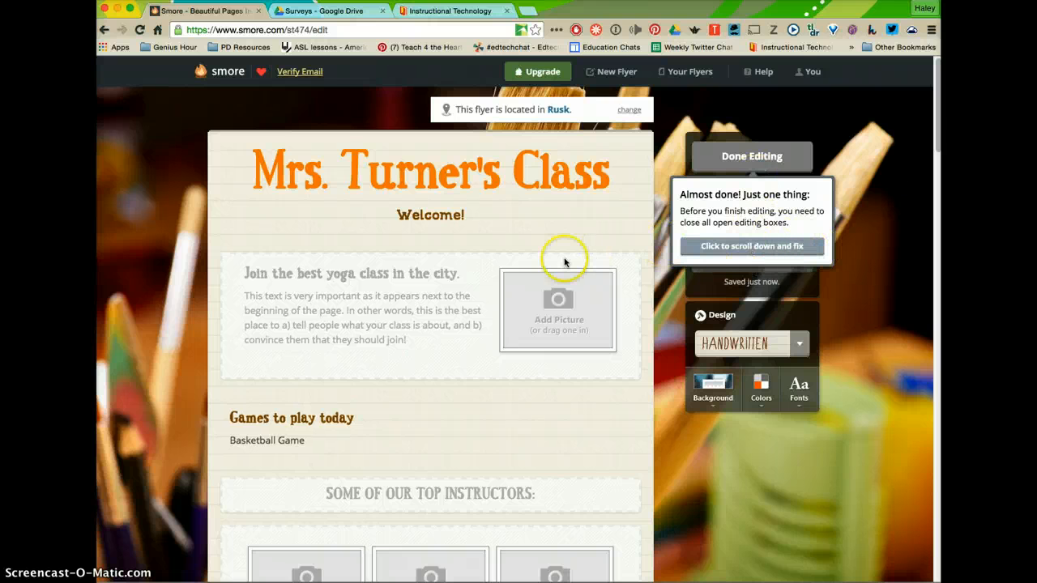
Step: Go to the open editing box, discard the empty event block, and try to finish editing the flyer again
left_click(733, 247)
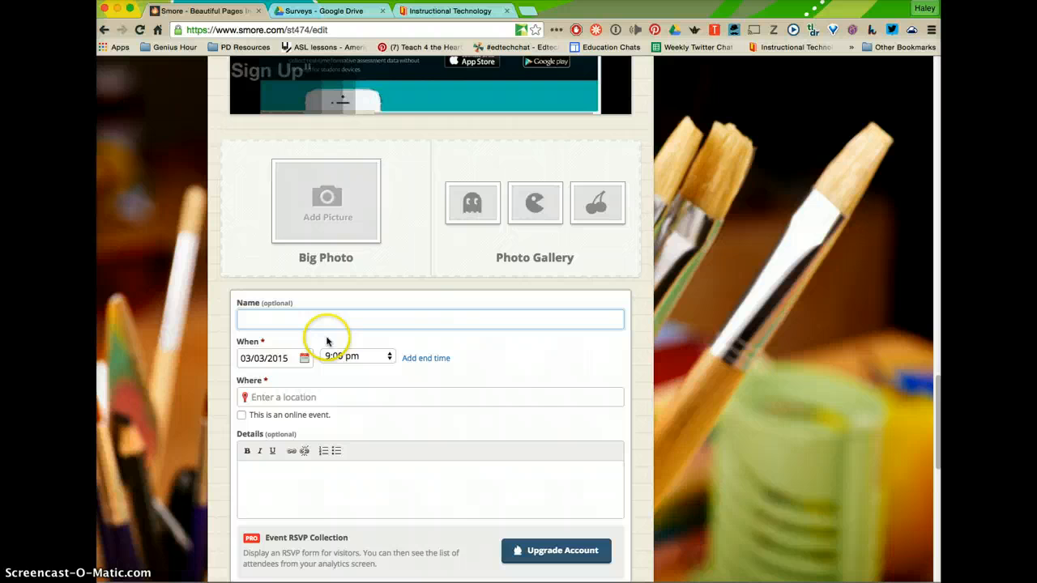
scroll(547, 364, "down", 2)
left_click(547, 363)
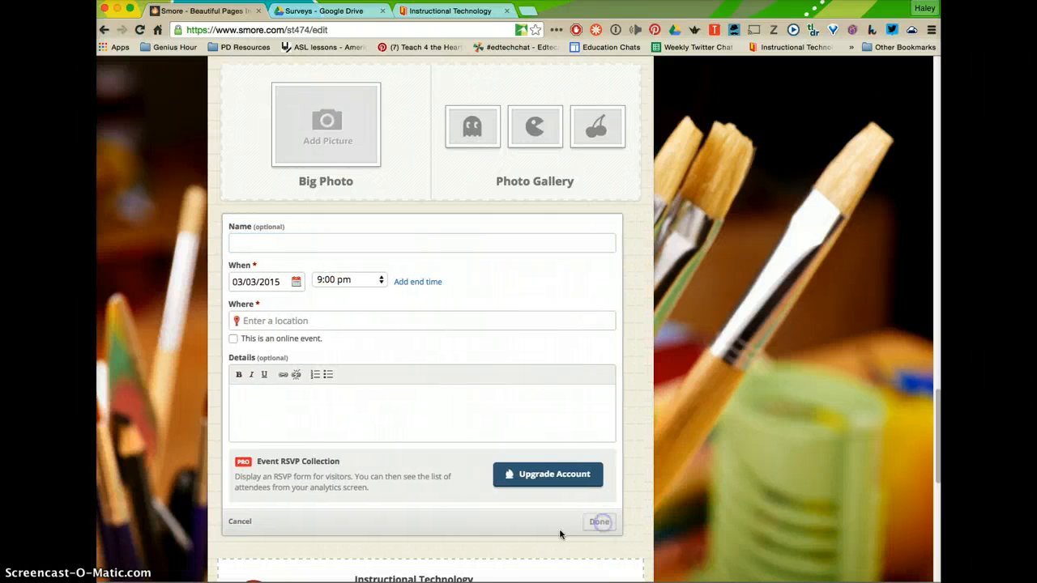
left_click(247, 523)
scroll(699, 341, "up", 15)
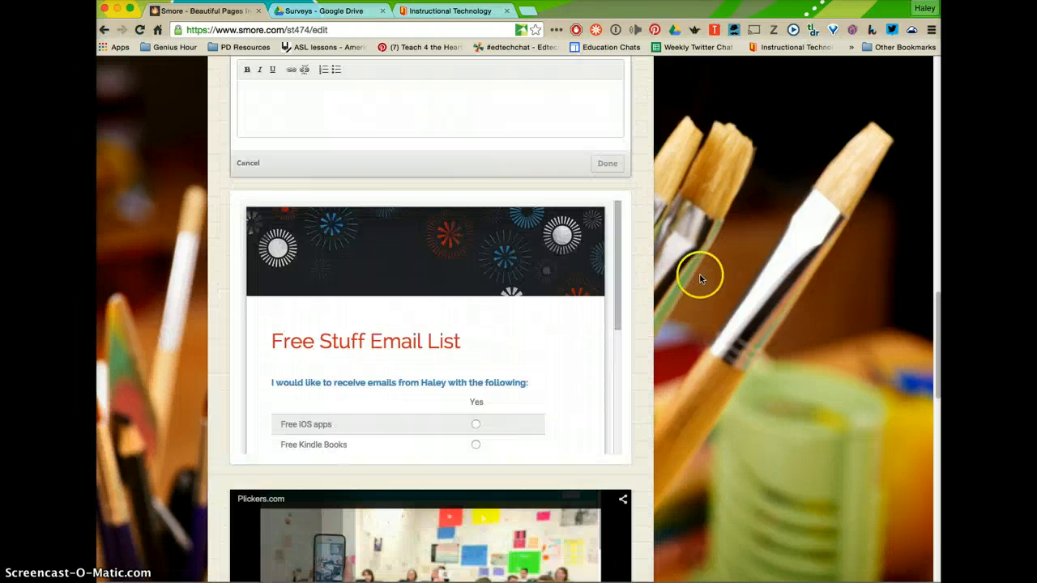
left_click(747, 167)
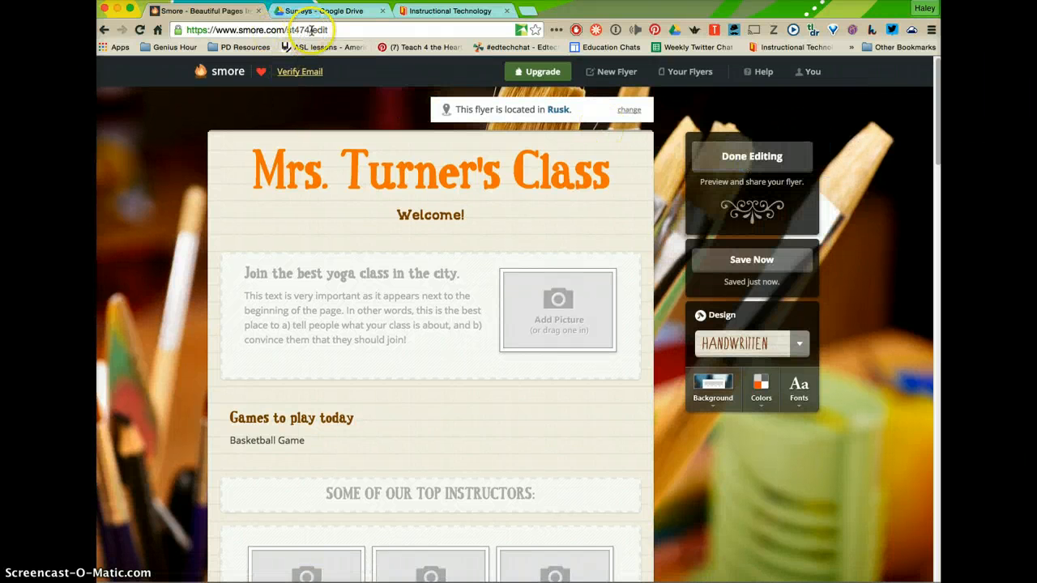
Step: Examine the flyer's web address, highlighting the part before the edit ending
left_click_drag(311, 30, 286, 30)
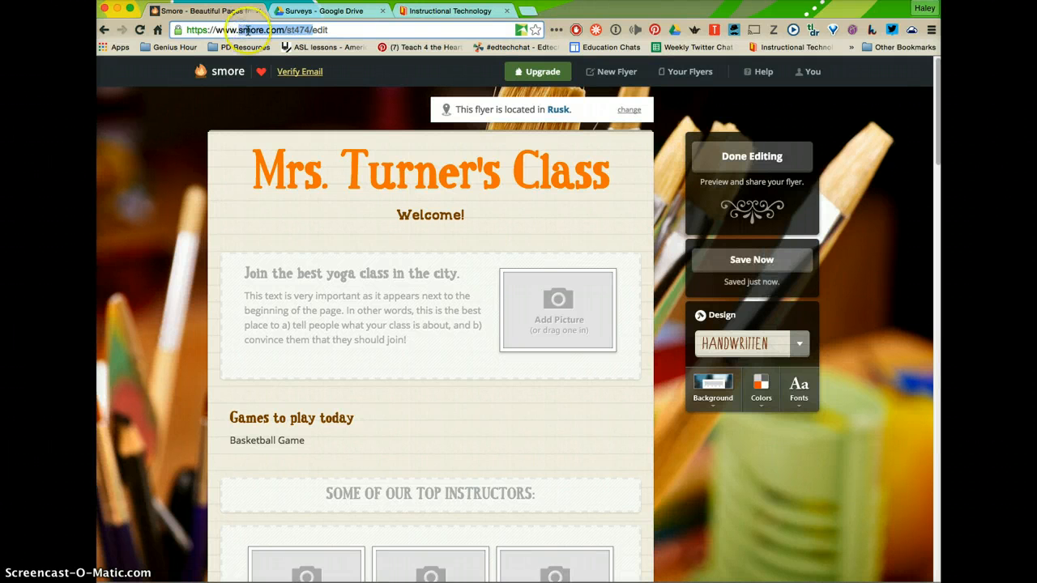
left_click(288, 30)
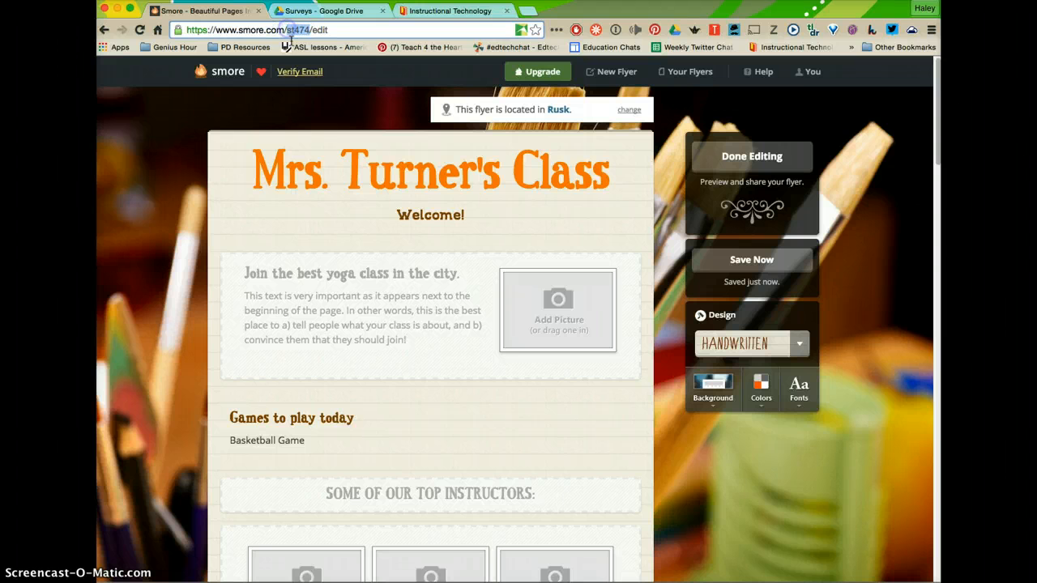
left_click(329, 29)
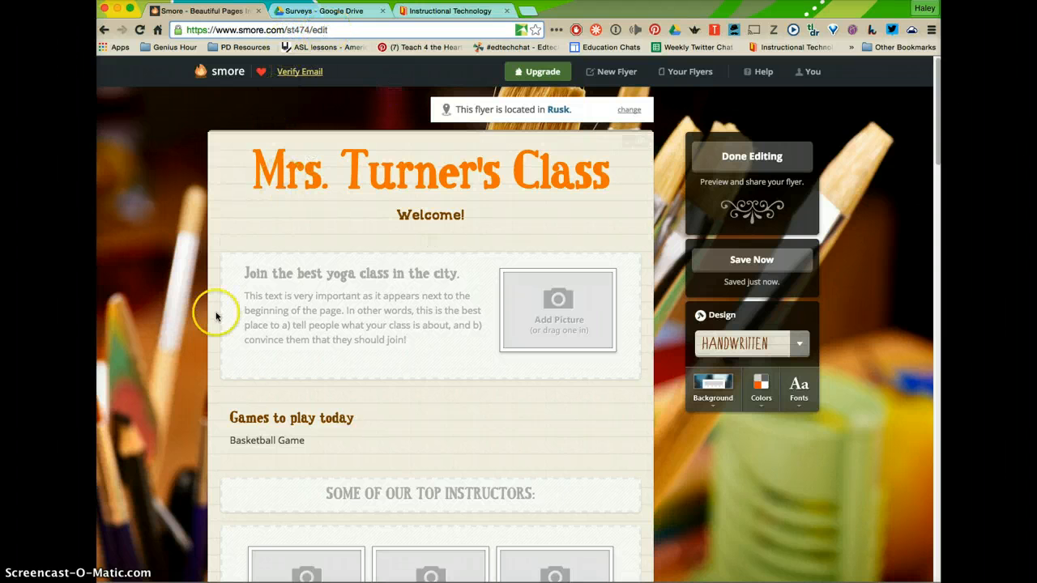
scroll(551, 332, "down", 1)
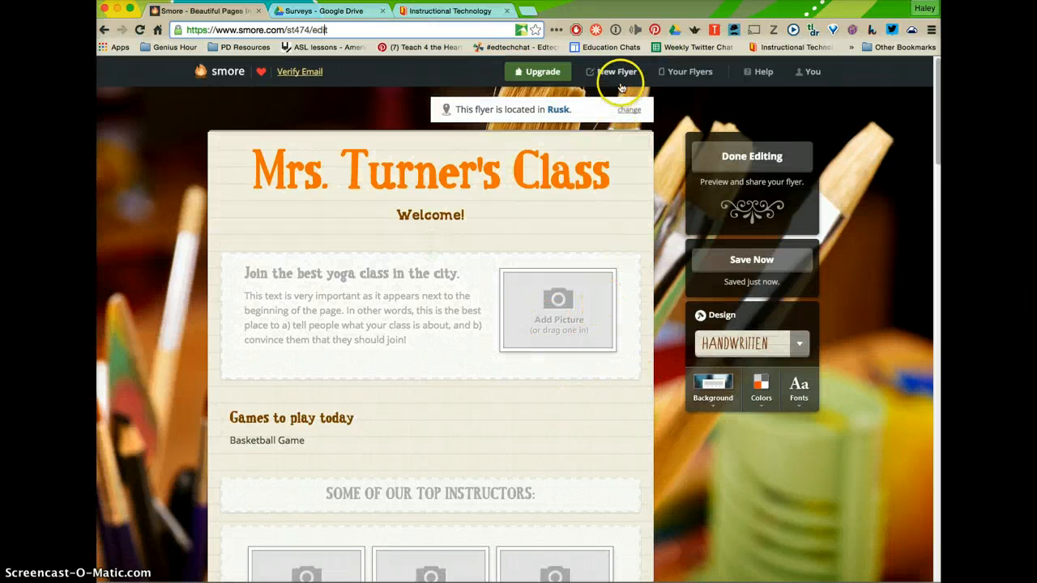
Step: Open the profile's list of flyers and reopen the class flyer from its March 2015 entry
left_click(685, 71)
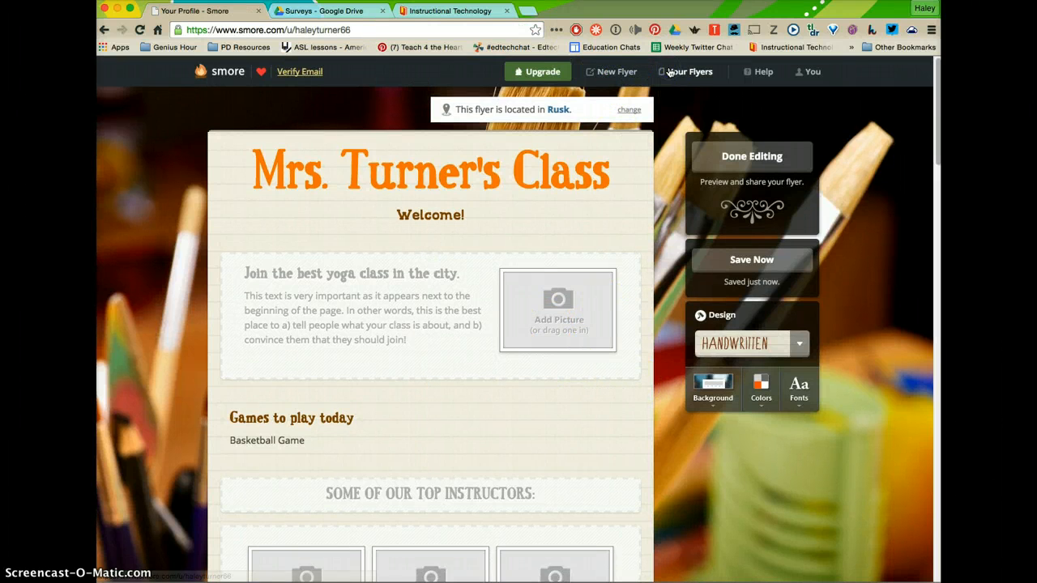
scroll(394, 292, "down", 5)
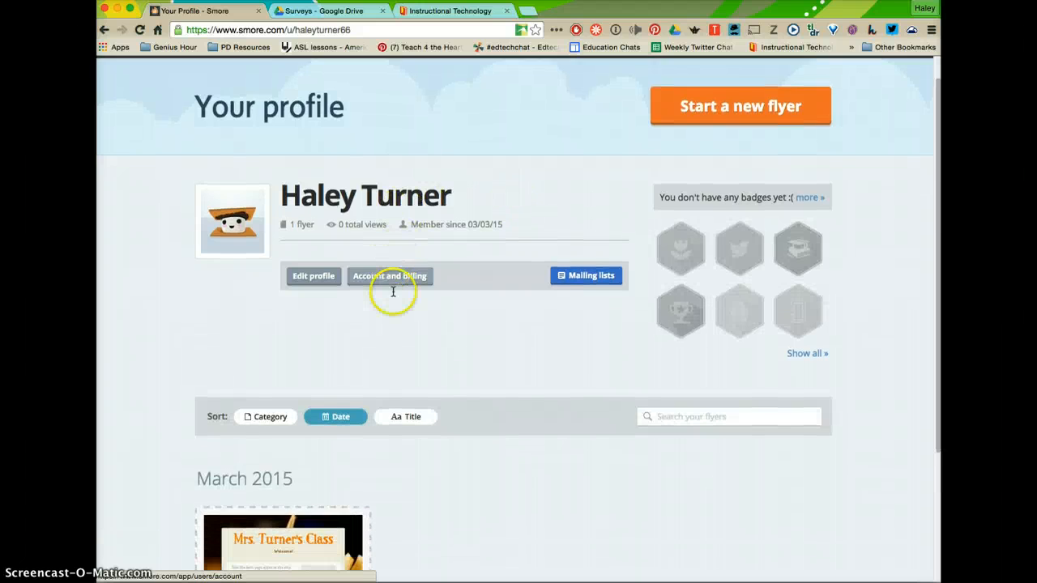
left_click(336, 453)
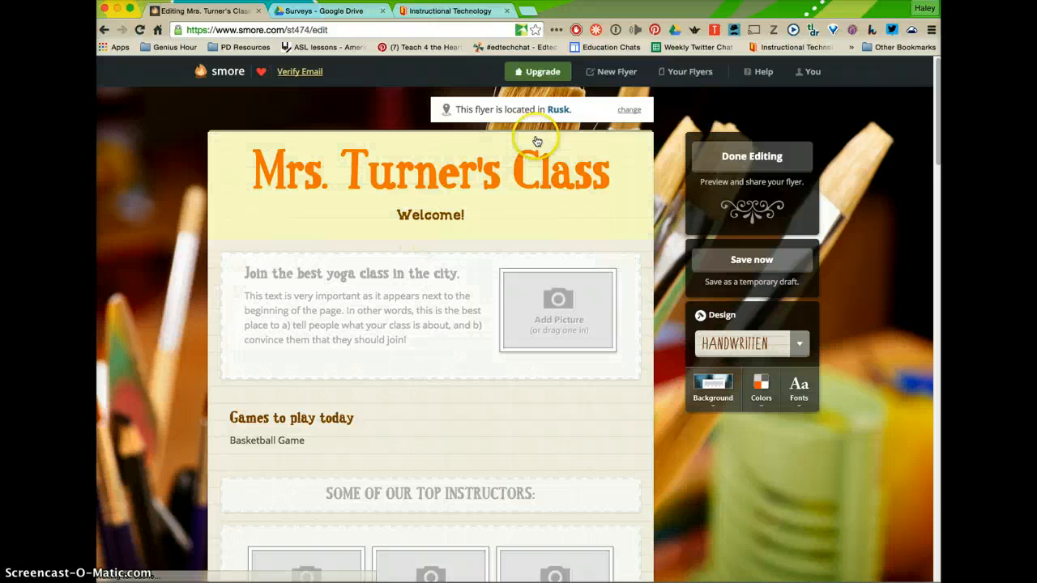
Step: Return to the list of flyers, open the class flyer for editing once more, and review its blocks
left_click(677, 73)
scroll(274, 446, "down", 3)
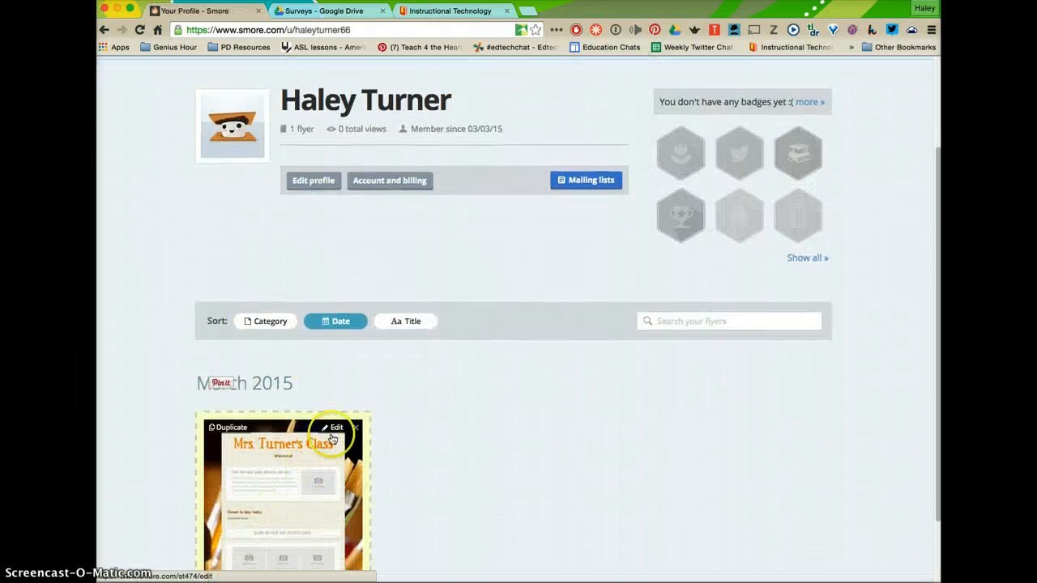
left_click(337, 428)
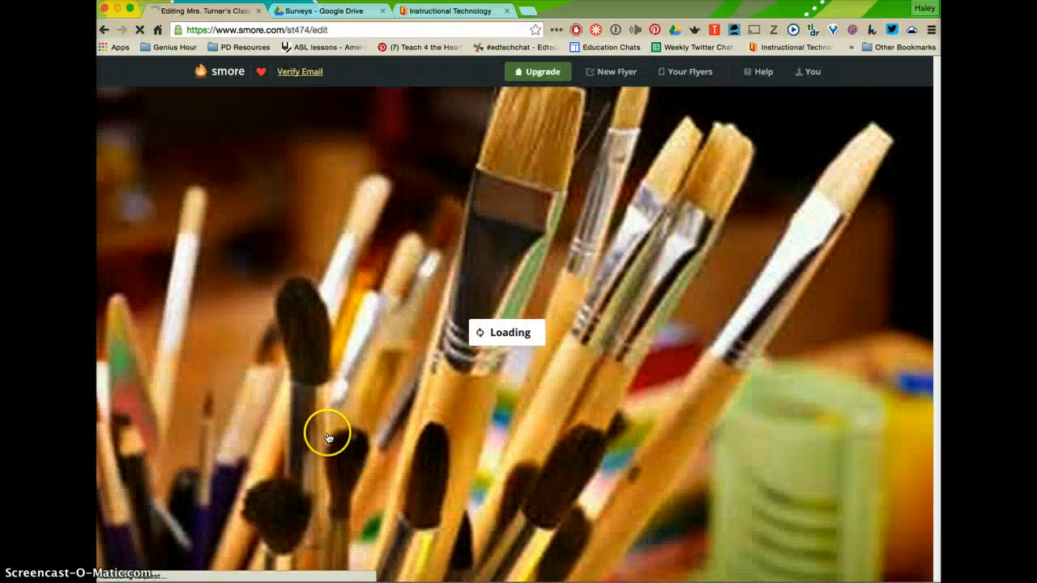
scroll(339, 421, "down", 8)
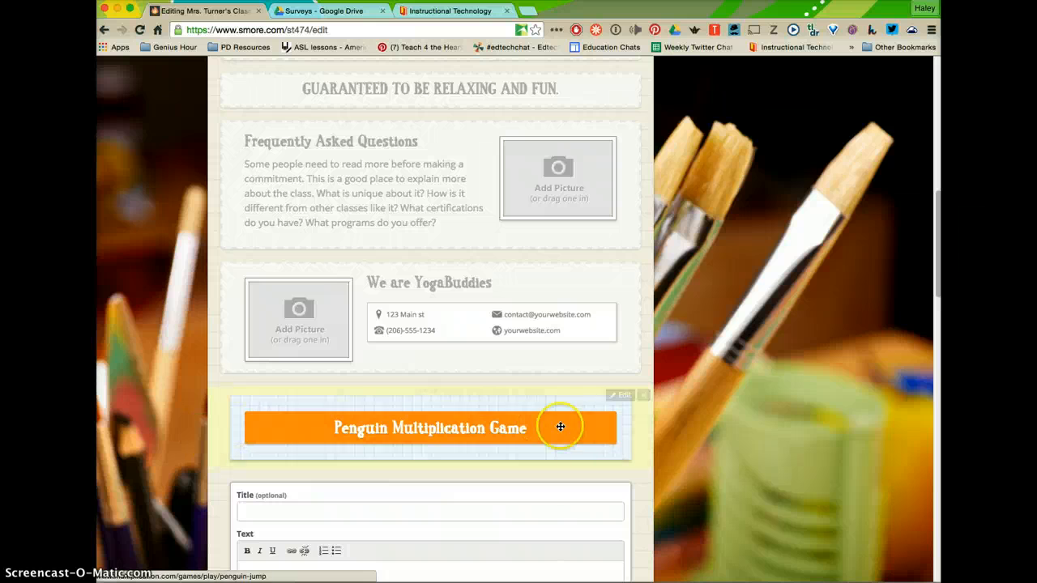
scroll(597, 429, "up", 4)
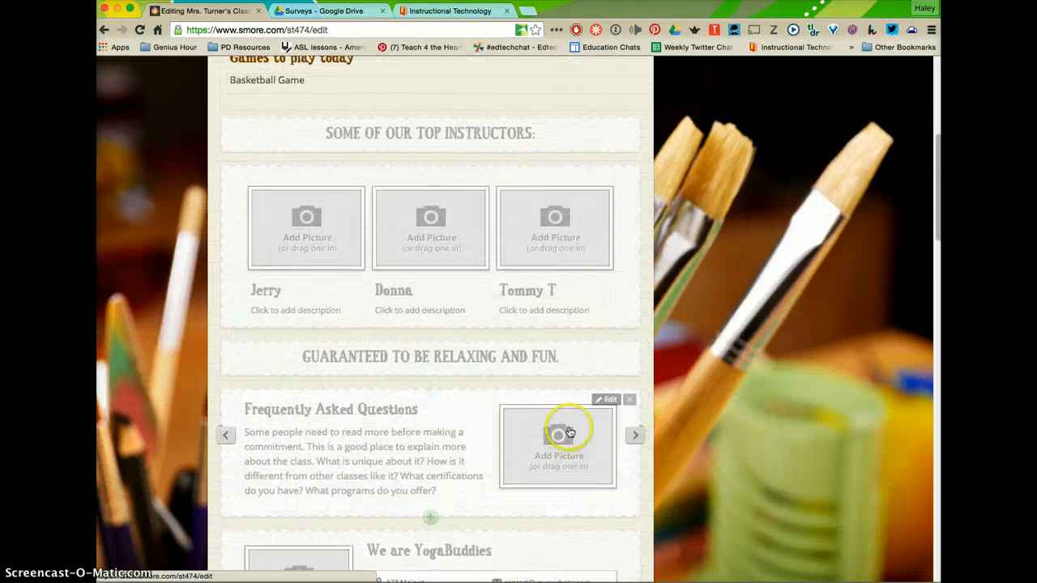
scroll(569, 434, "up", 5)
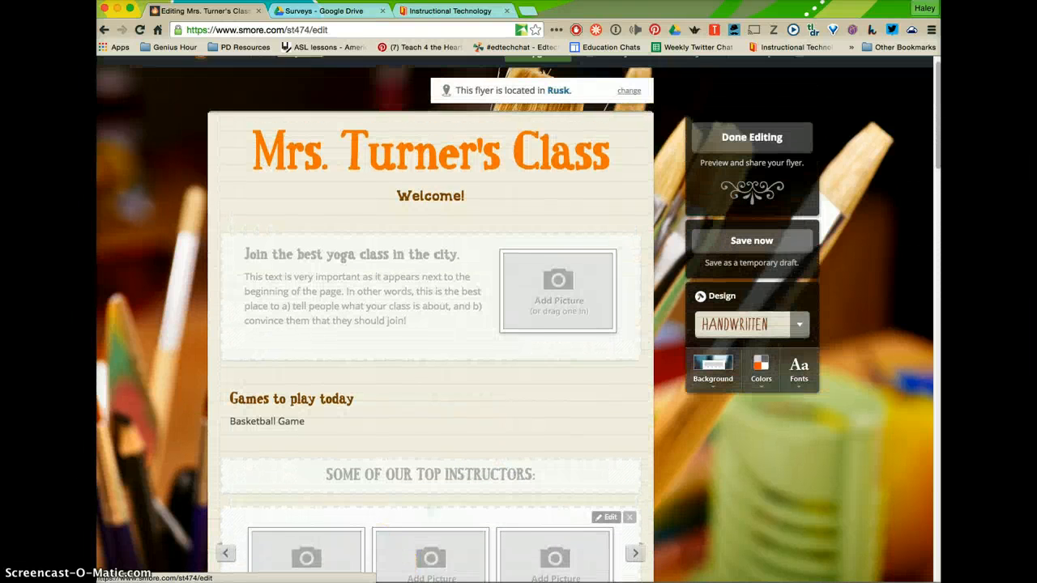